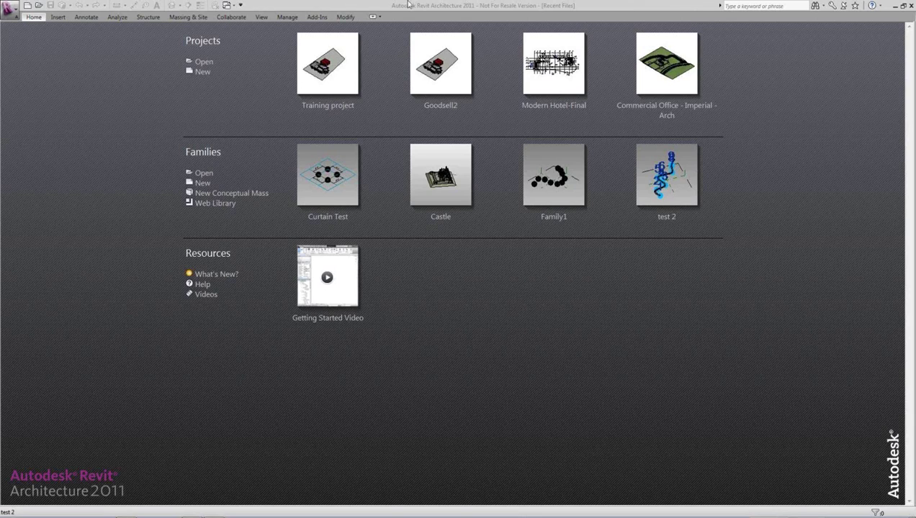
click(12, 10)
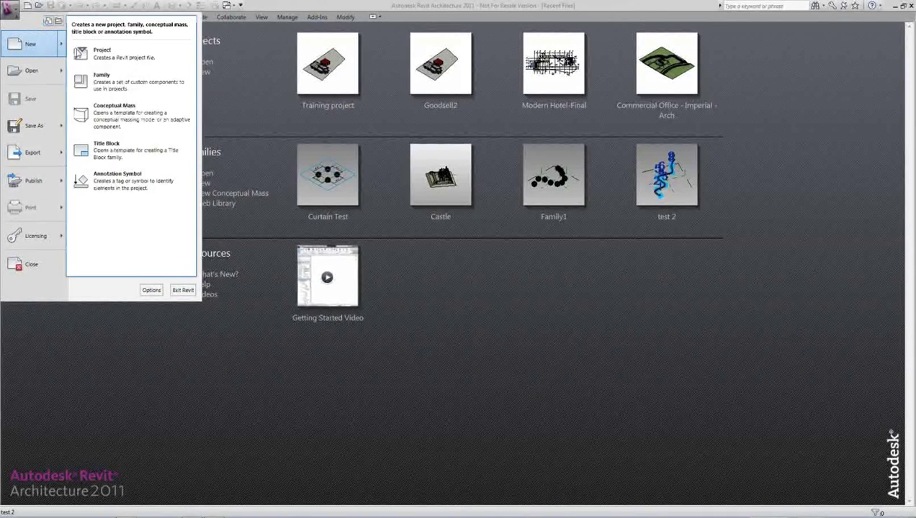
key(Escape)
key(Escape)
Step: Create a new conceptual mass family from the Mass.rft template
click(245, 193)
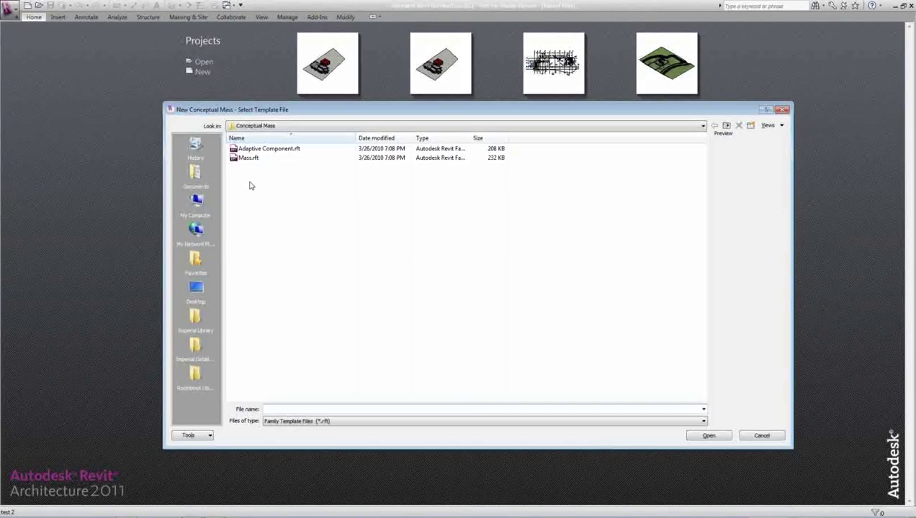
click(248, 157)
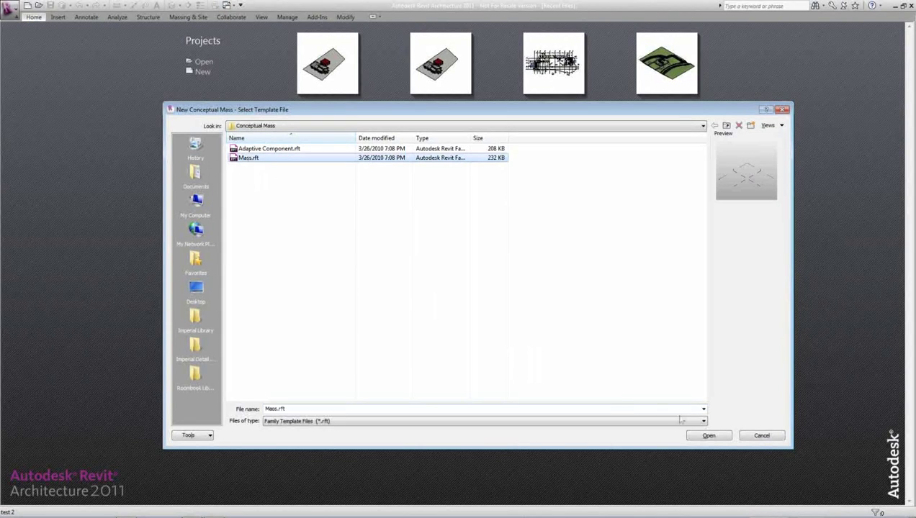
click(717, 436)
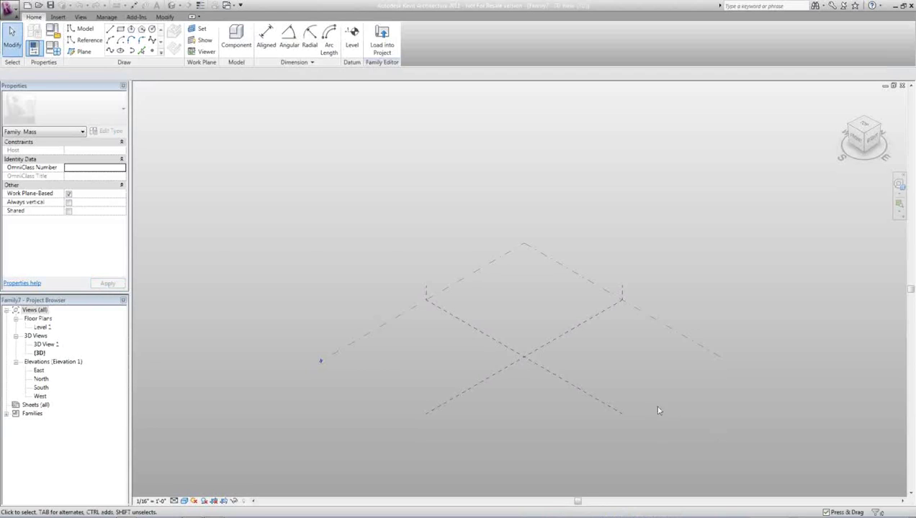
Step: Copy Level 1 upward to make a second level about 70' above it
middle_drag(445, 249, 371, 207)
click(406, 243)
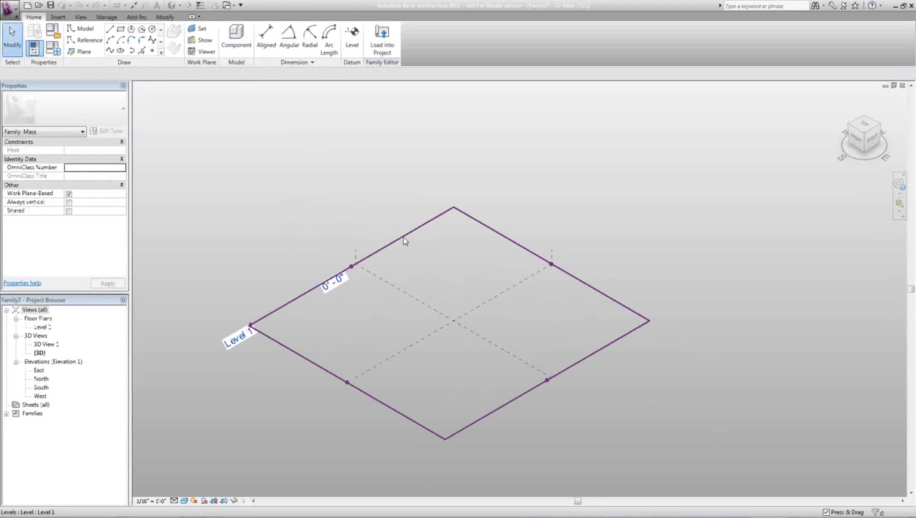
click(403, 236)
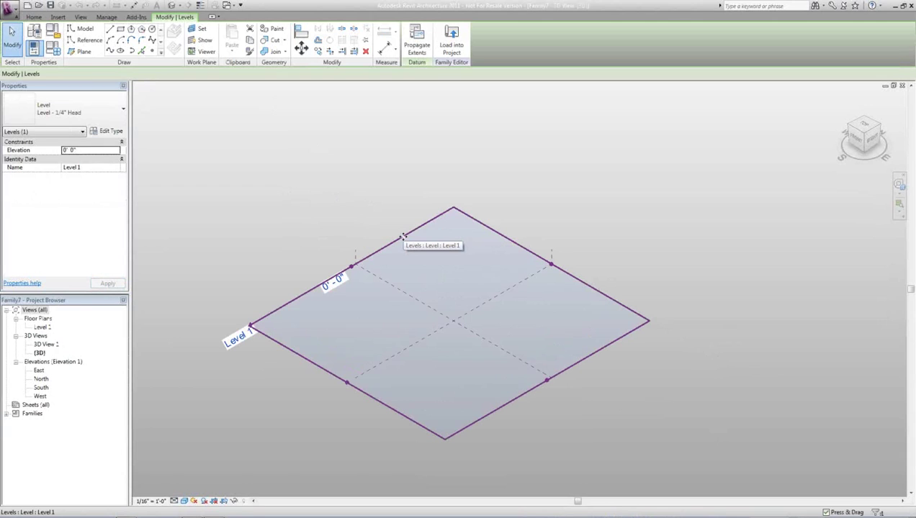
ctrl+drag(404, 236, 413, 183)
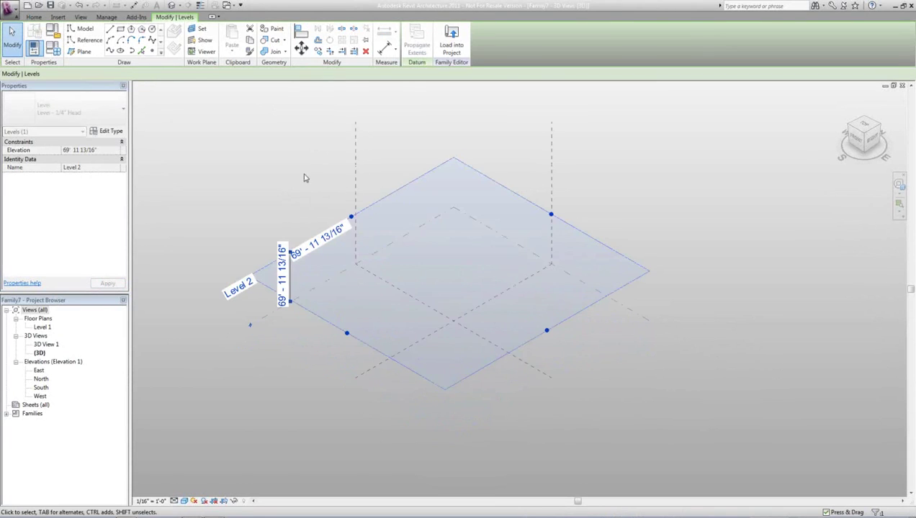
click(325, 179)
Step: Set Level 1 as the work plane and draw a model-line circle of 80' radius centred on the reference plane intersection
middle_drag(326, 178, 278, 160)
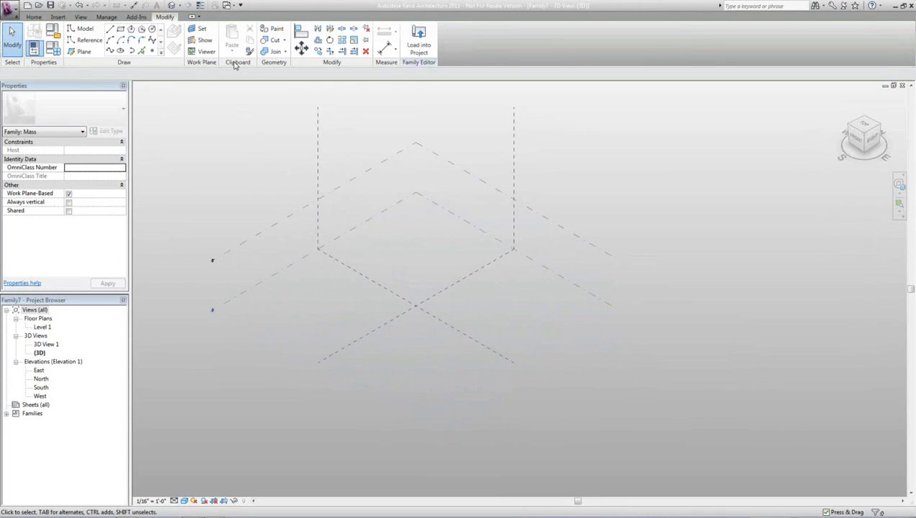
click(197, 29)
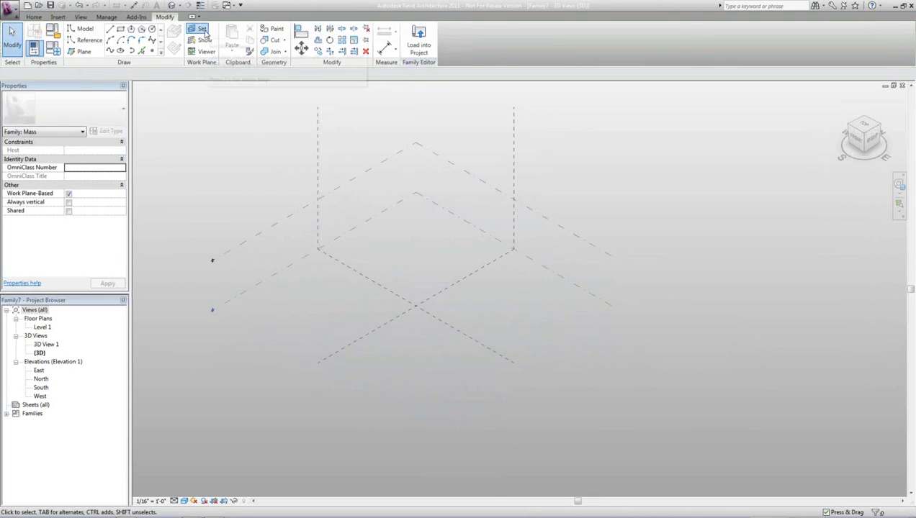
click(397, 206)
click(152, 29)
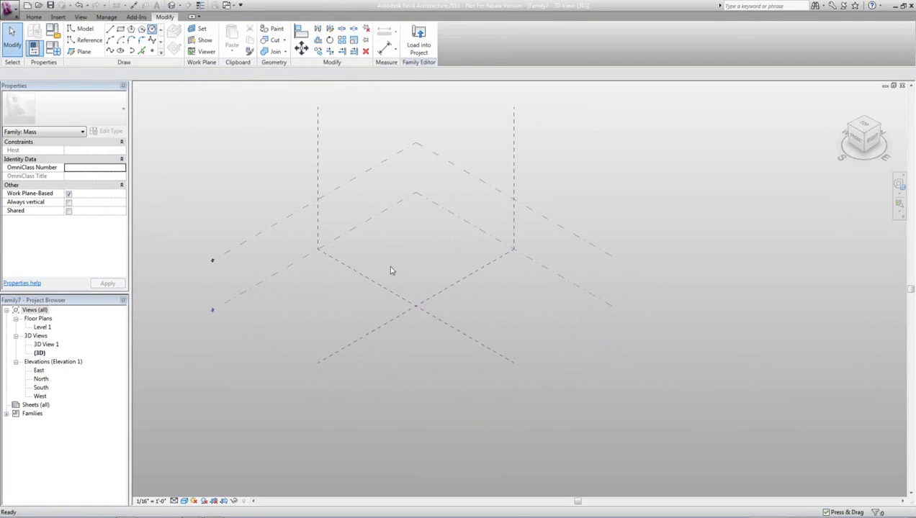
click(416, 306)
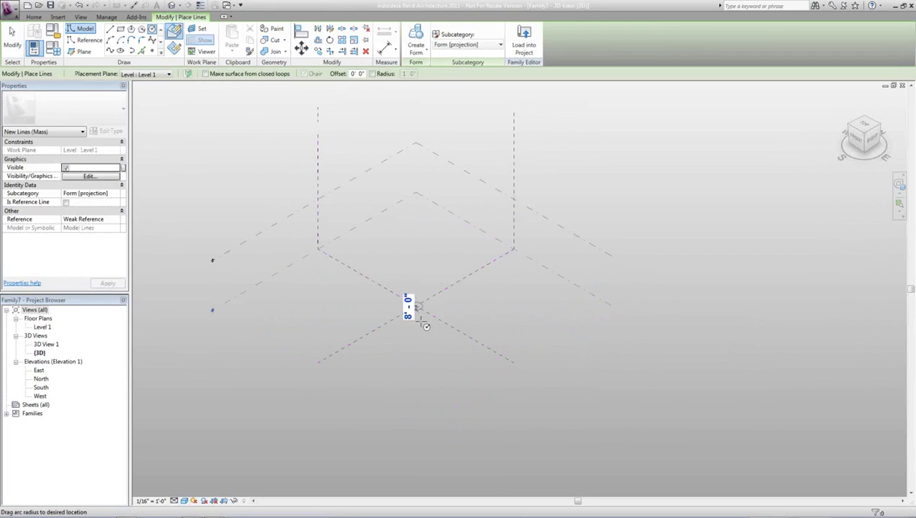
click(429, 346)
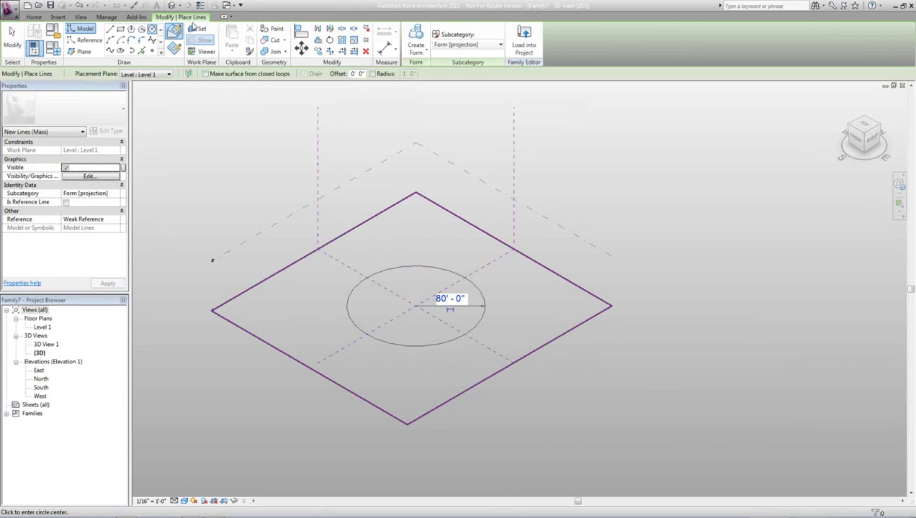
Step: Set Level 2 as the work plane and draw a model-line circle of 80' radius directly above the Level 1 circle
click(196, 29)
click(386, 160)
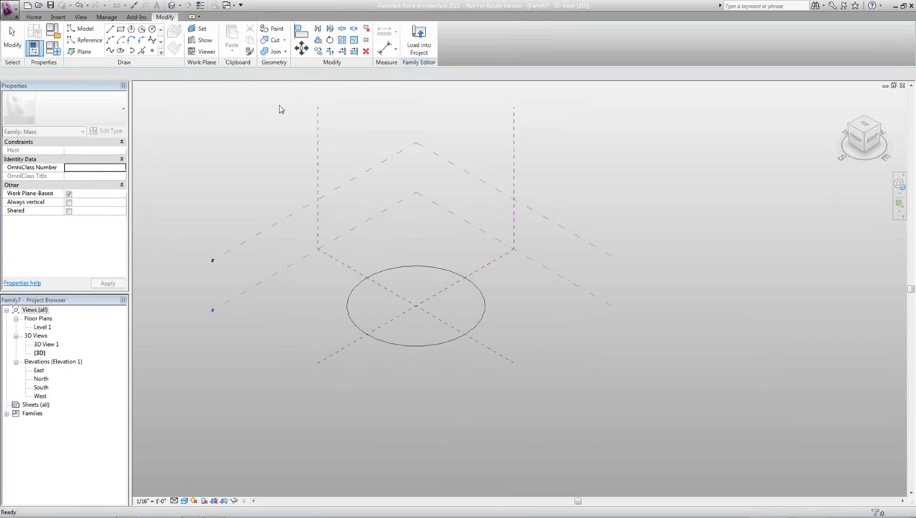
click(152, 28)
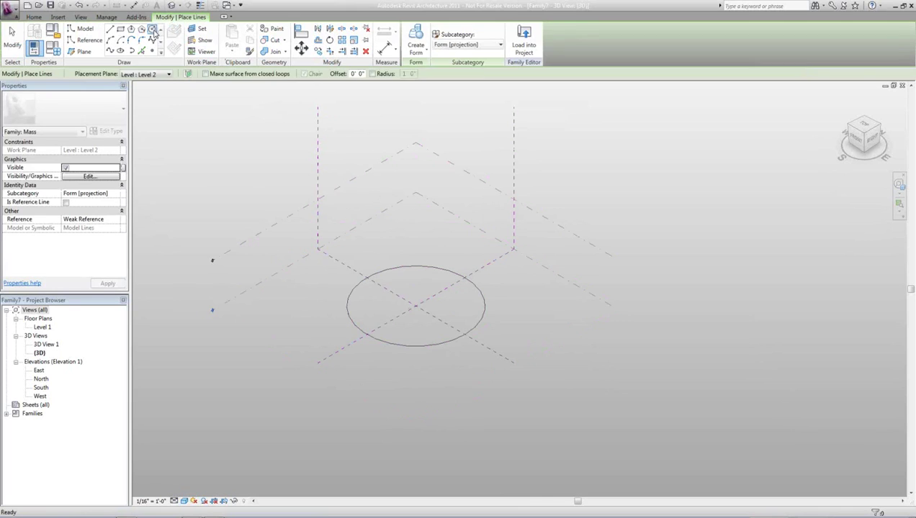
click(416, 257)
click(443, 302)
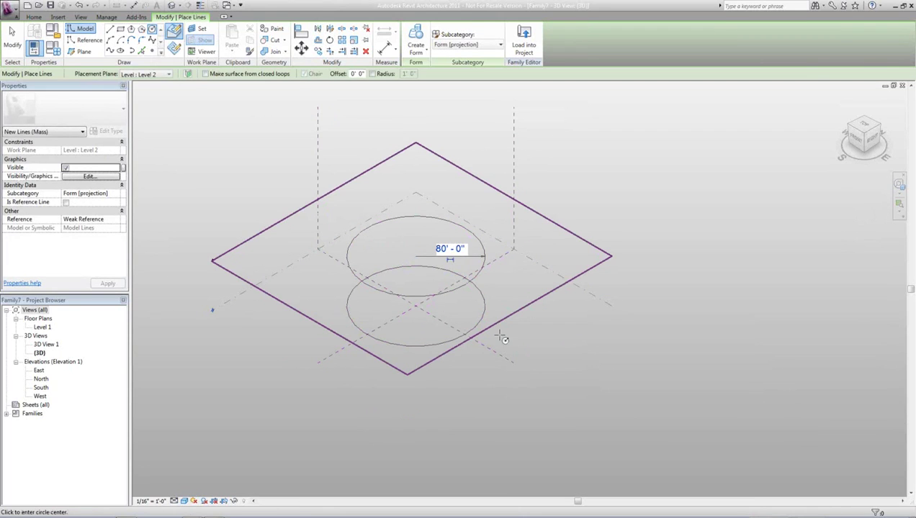
key(Escape)
key(Escape)
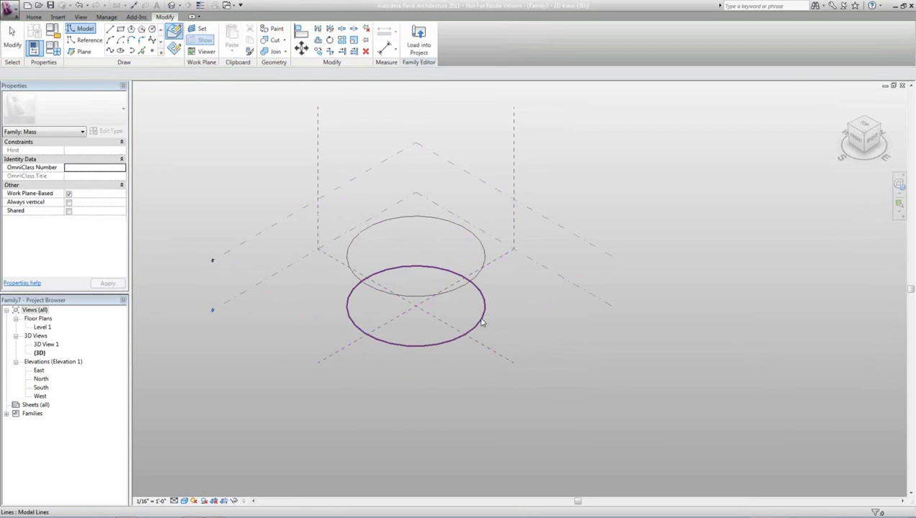
Step: Make the temporary radius dimensions of both the lower and upper circles permanent
click(483, 321)
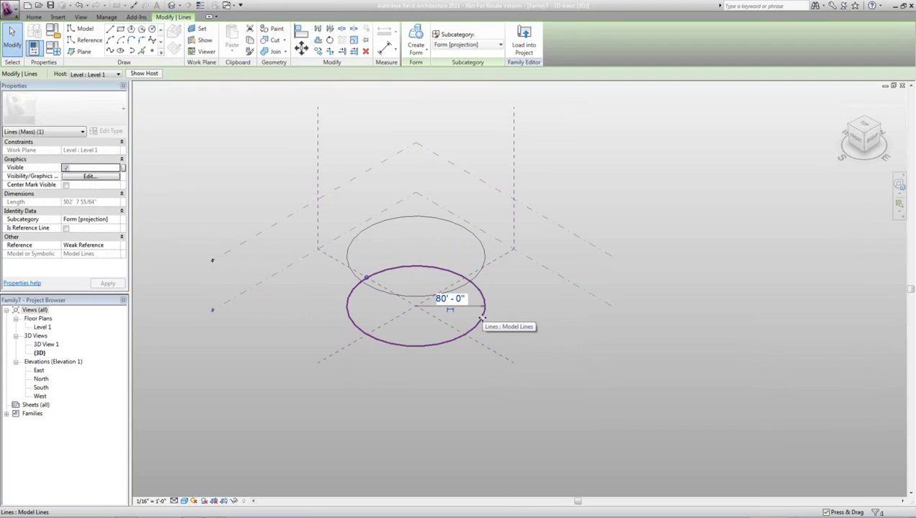
click(450, 311)
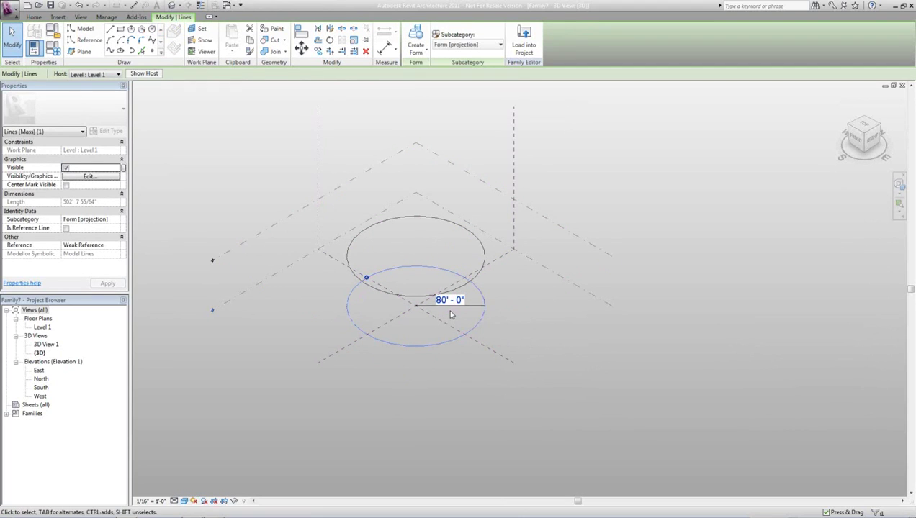
click(486, 257)
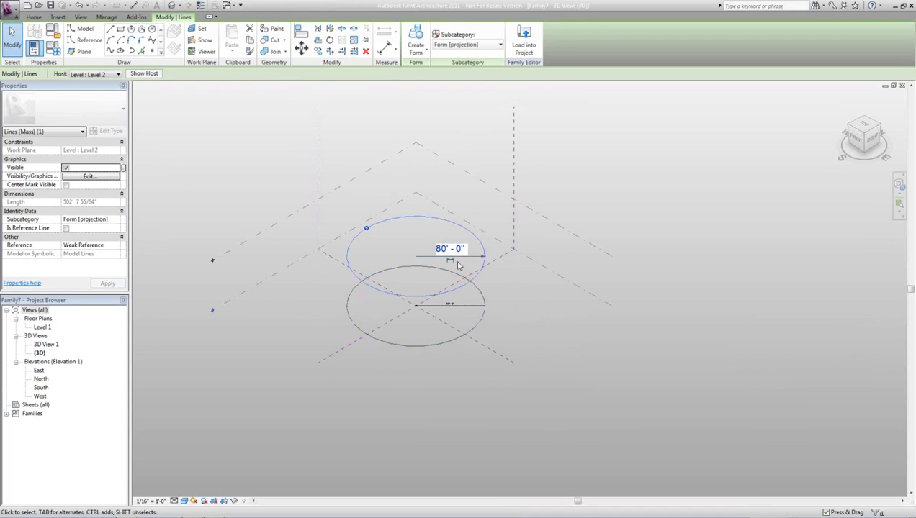
click(452, 262)
click(497, 311)
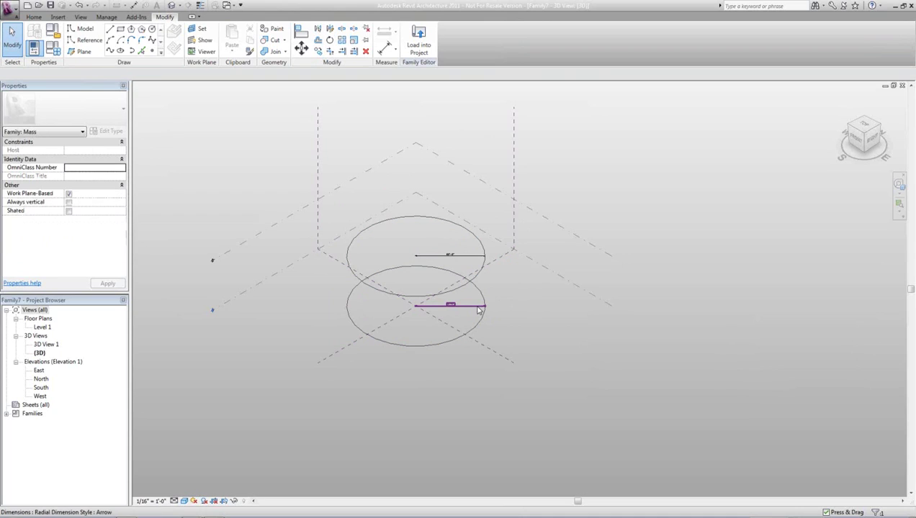
Step: Label the lower circle's radius dimension with a new family type parameter named Radius, grouped under Dimensions
click(479, 310)
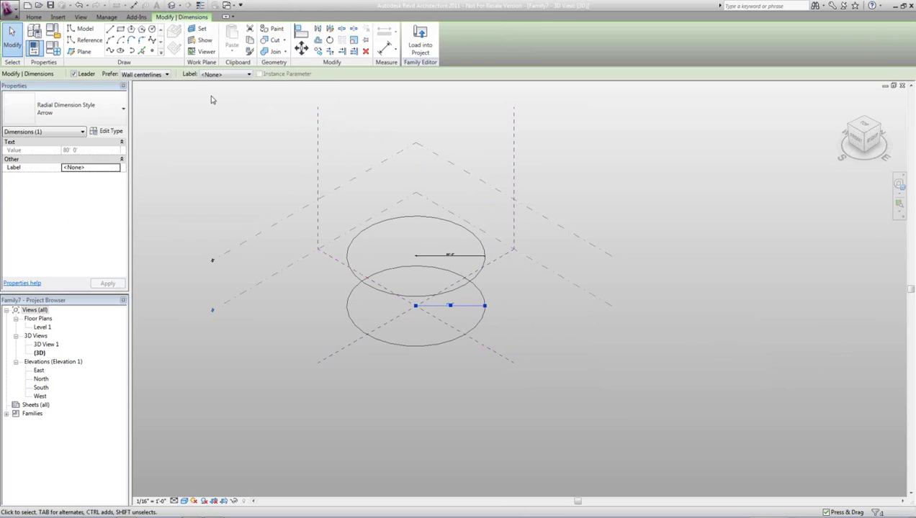
click(223, 75)
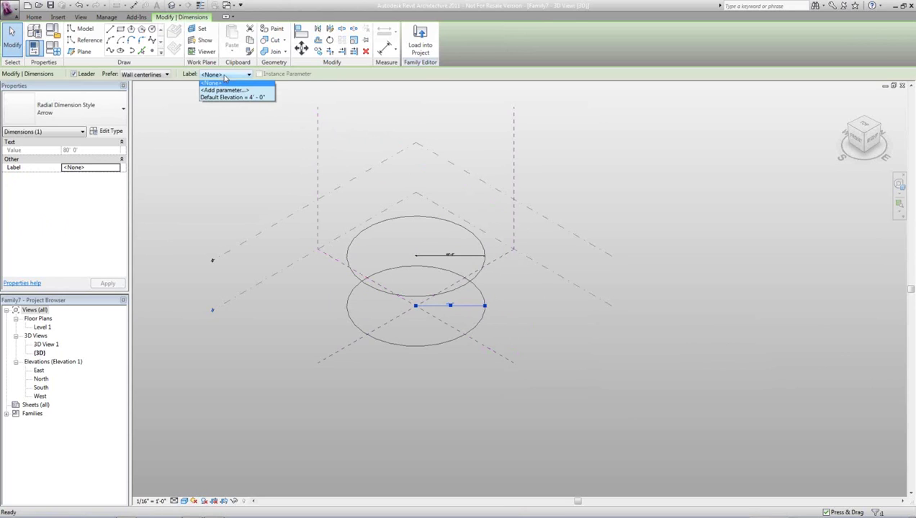
click(244, 92)
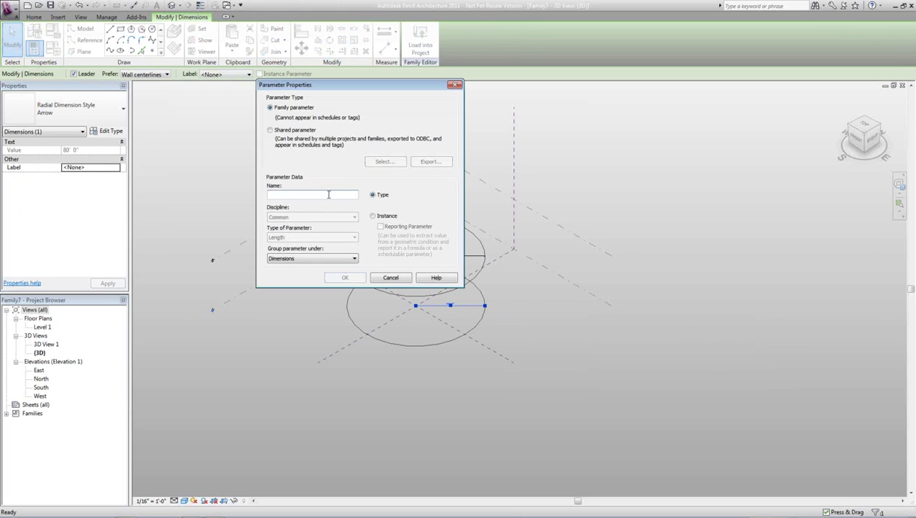
text(rAD)
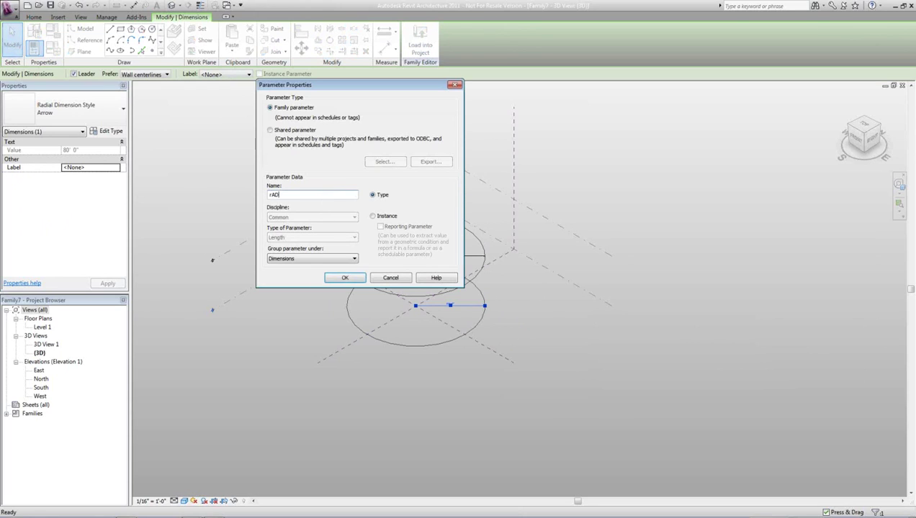
text(adius)
click(344, 278)
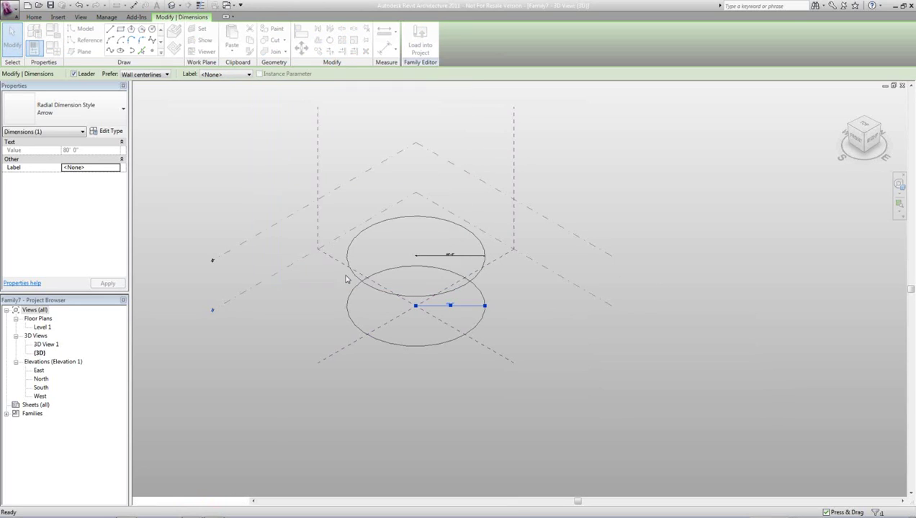
Step: Label the upper circle's radius dimension with the existing Radius parameter
click(468, 257)
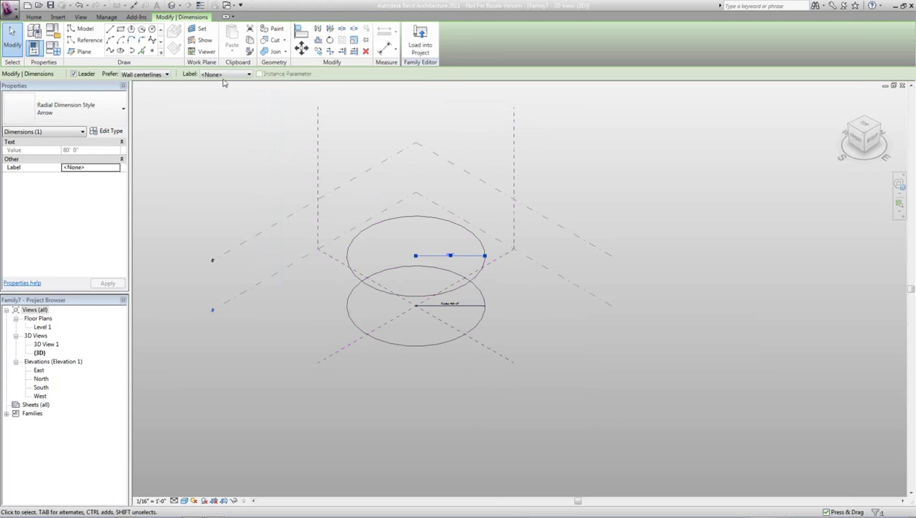
click(224, 75)
click(253, 160)
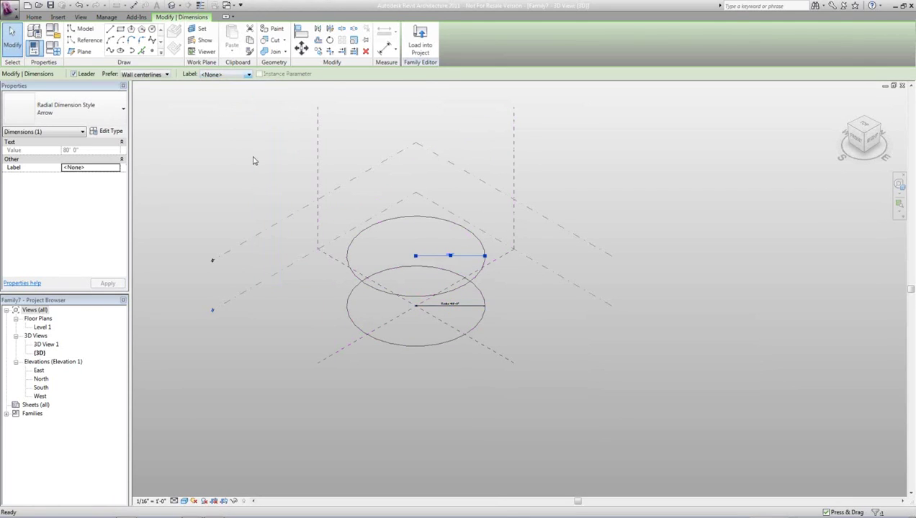
click(267, 176)
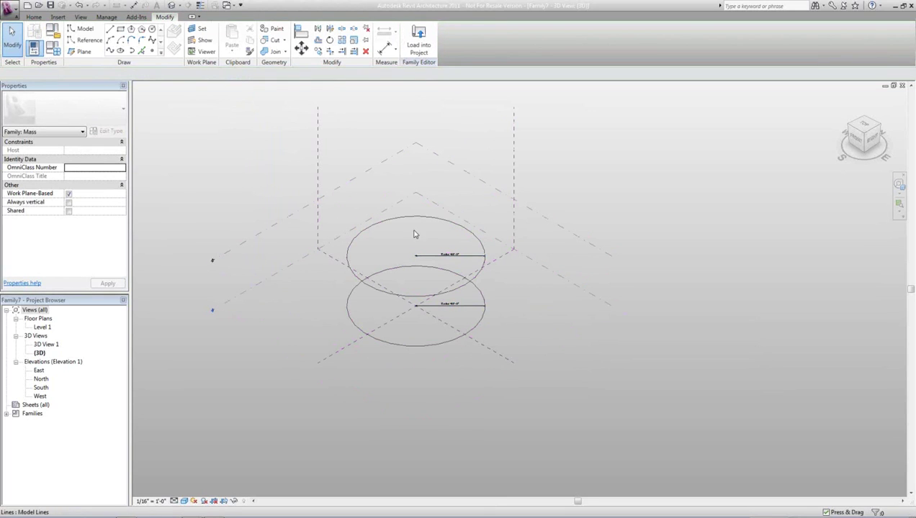
Step: Shrink the upper circle freehand to a radius of about 68' and clear the selection
click(475, 237)
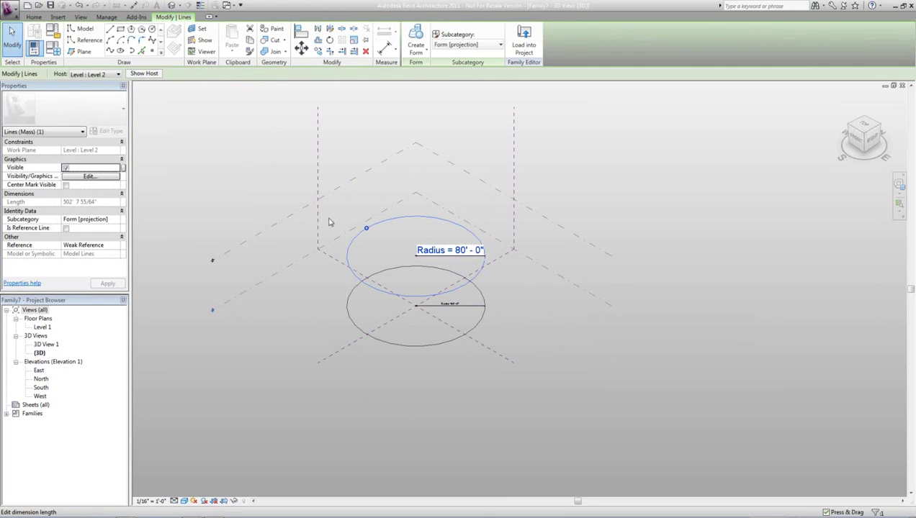
mouse_move(365, 228)
mouse_down()
mouse_move(419, 250)
mouse_move(354, 231)
mouse_move(364, 239)
mouse_move(373, 232)
mouse_up()
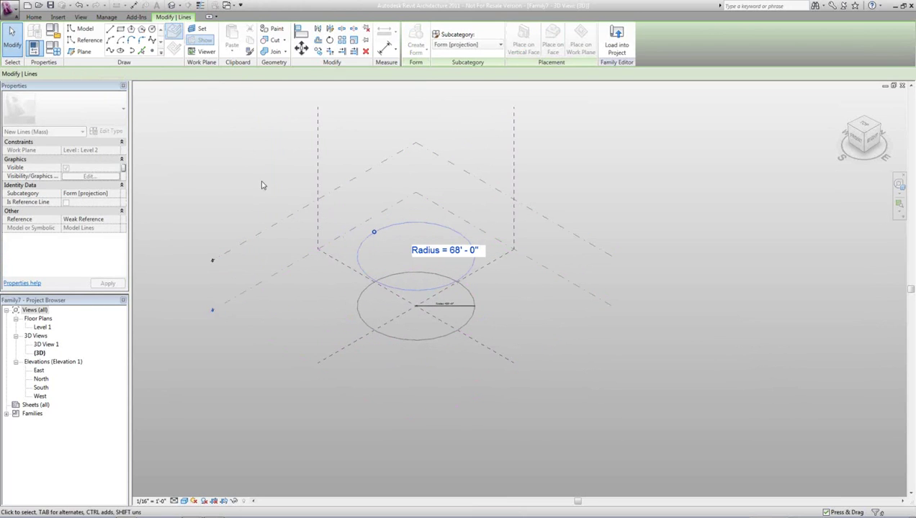
click(12, 38)
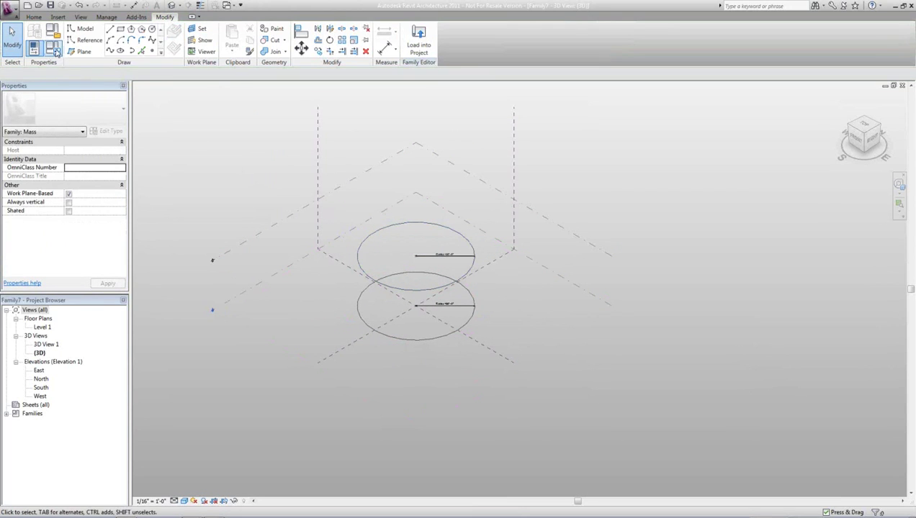
Step: Set the Radius parameter to 40' in the family types and apply it to the circles
click(54, 49)
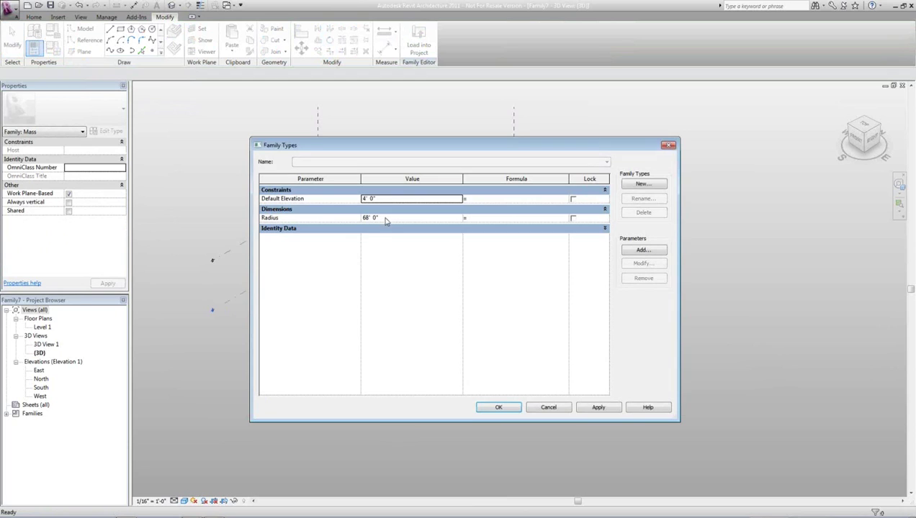
click(388, 218)
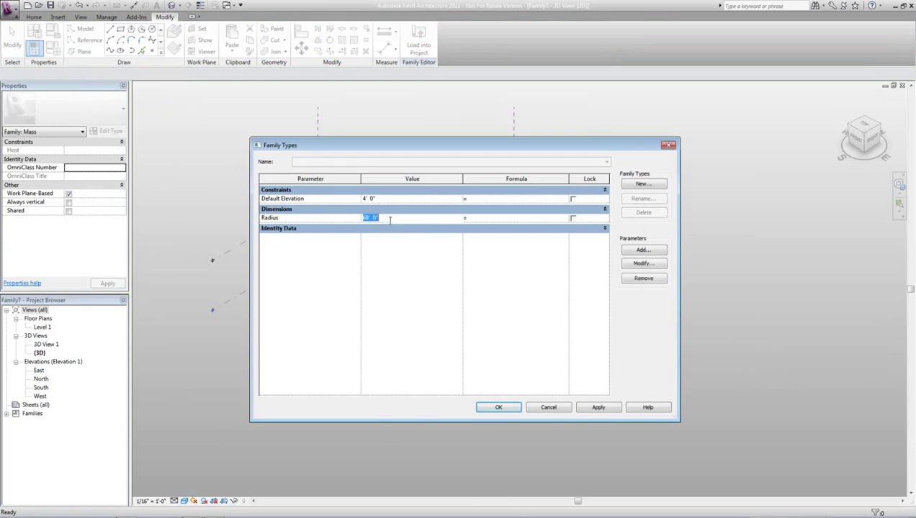
text(40)
key(Tab)
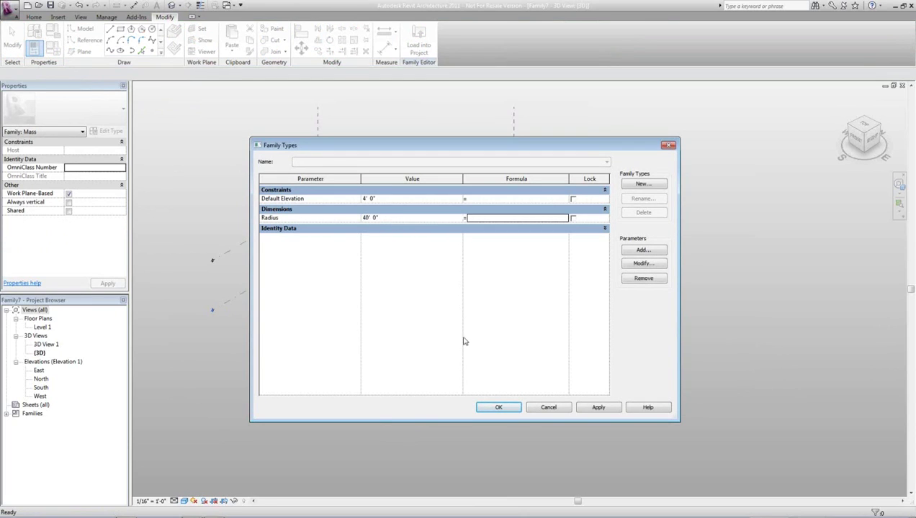
click(498, 407)
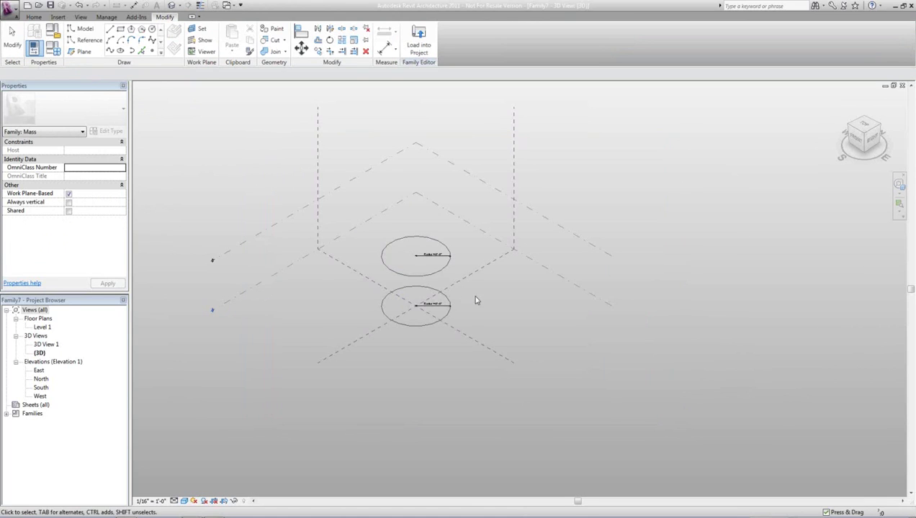
Step: Set the vertical Center (Left/Right) reference plane as the active work plane
scroll(441, 259, up, 3)
scroll(426, 215, down, 3)
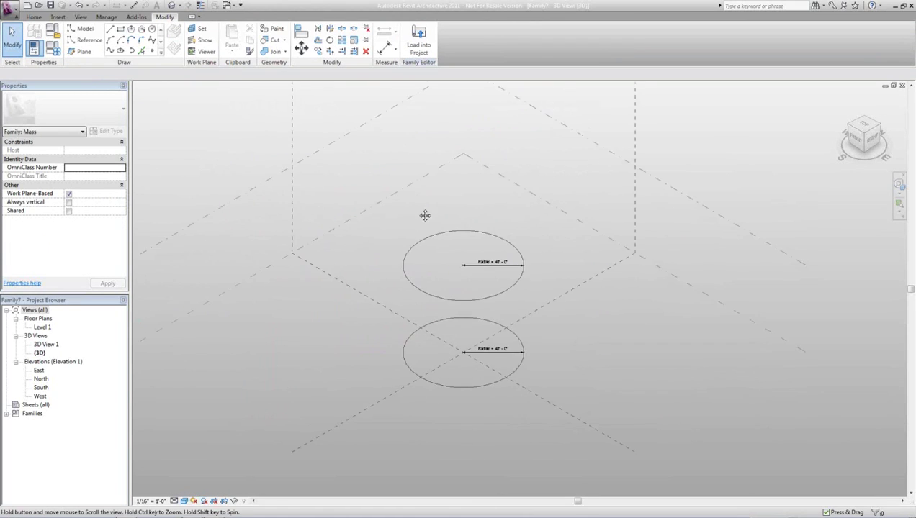
middle_drag(511, 198, 490, 219)
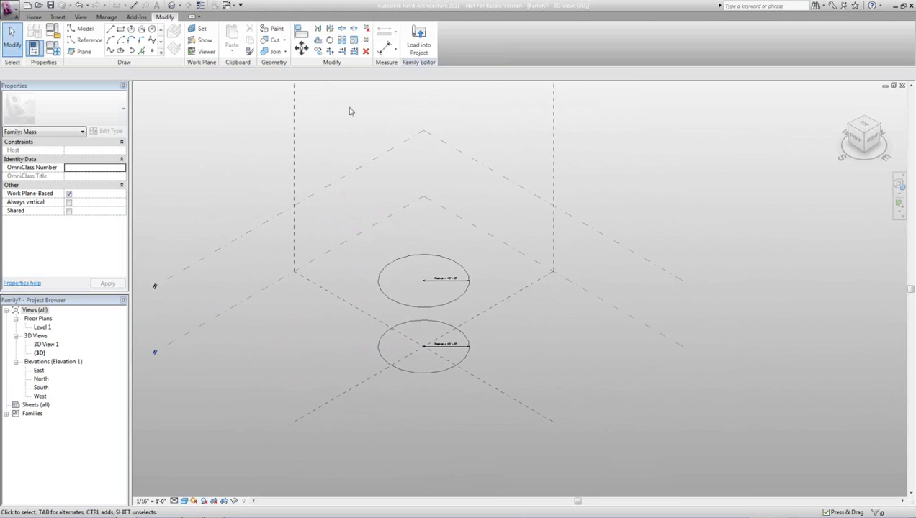
click(197, 29)
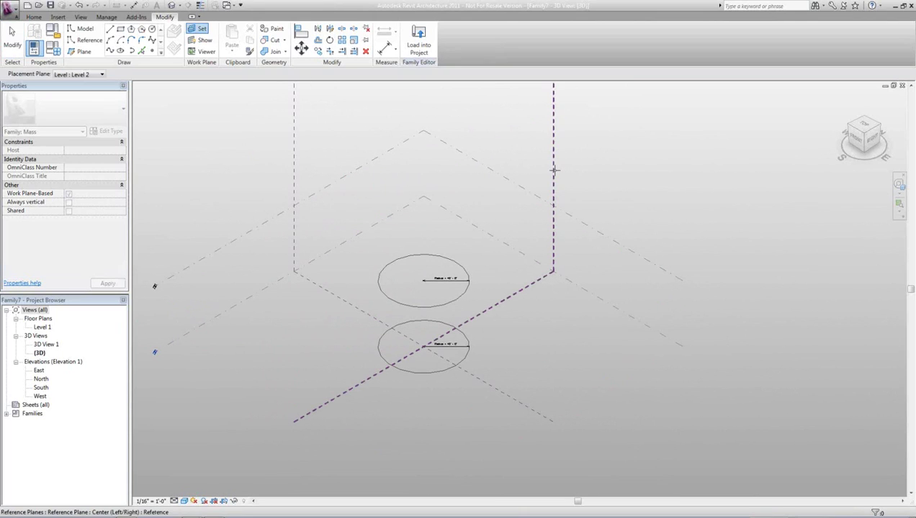
click(552, 170)
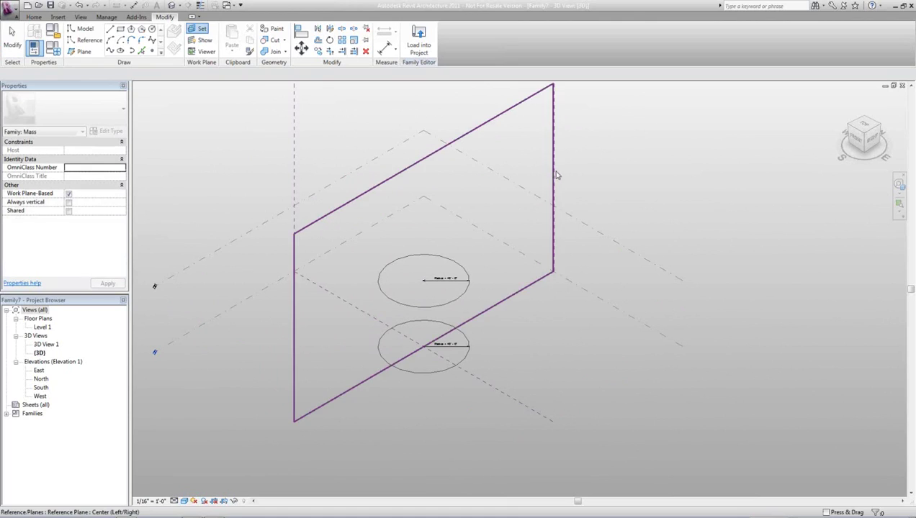
Step: Place an aligned dimension between the two levels beside the vertical reference plane and end the dimension command
key(d)
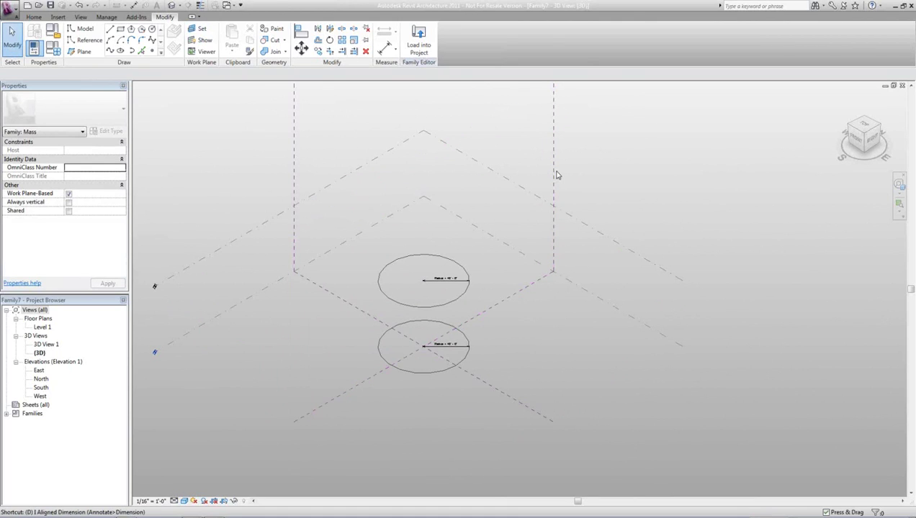
key(i)
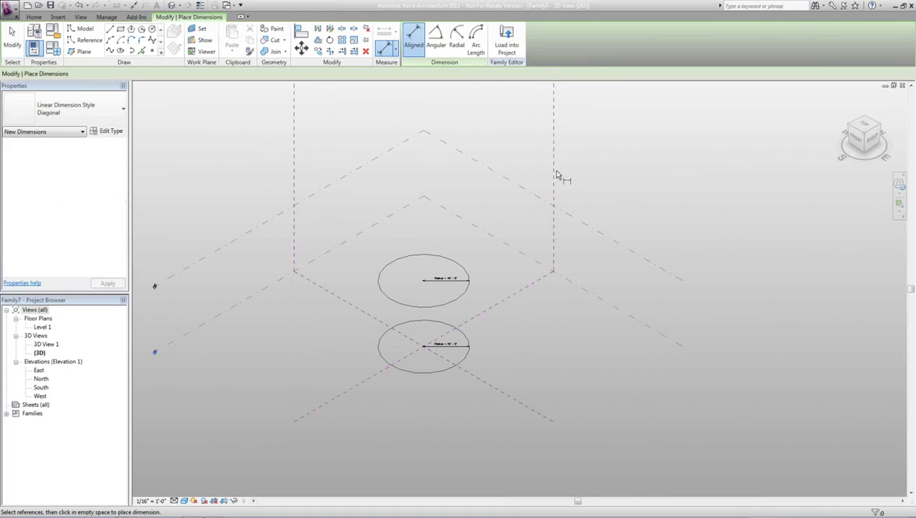
click(566, 211)
click(554, 257)
click(582, 256)
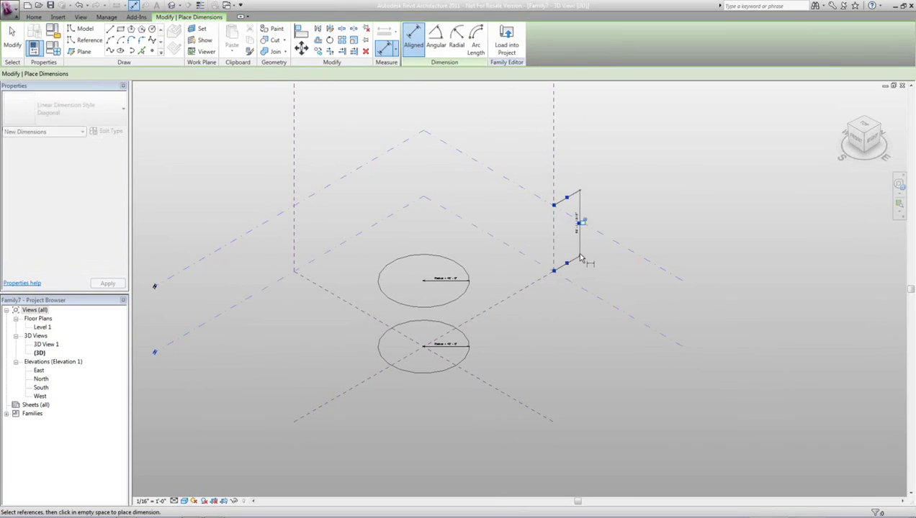
key(Escape)
key(Escape)
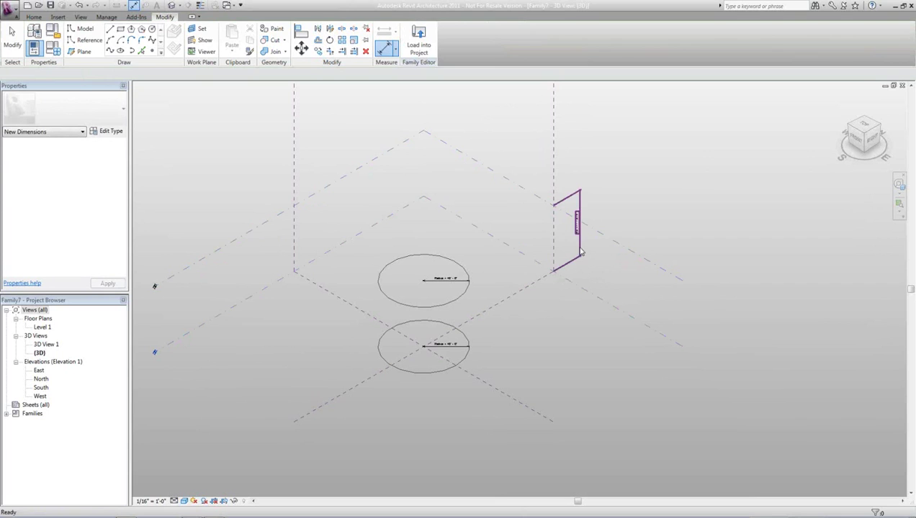
Step: Label the dimension between the levels with a new family type parameter named Height, grouped under Dimensions
click(580, 250)
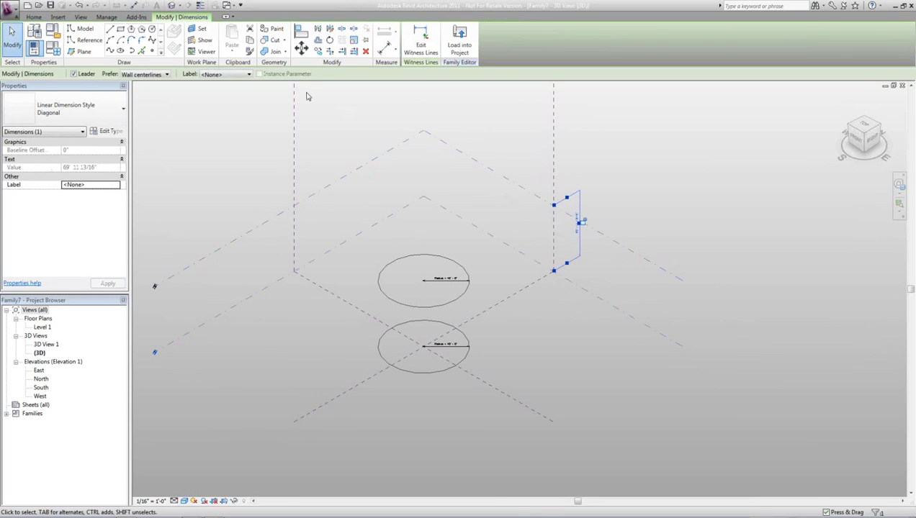
click(248, 75)
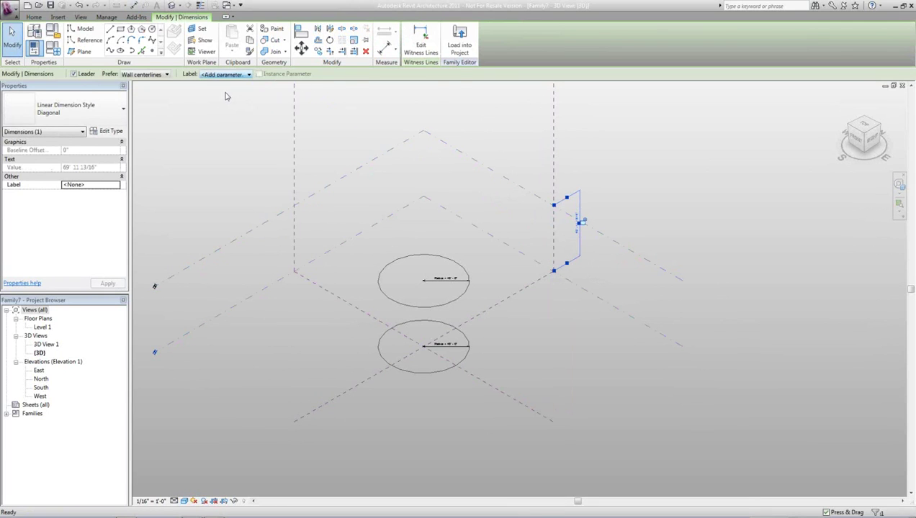
click(227, 90)
text(heig)
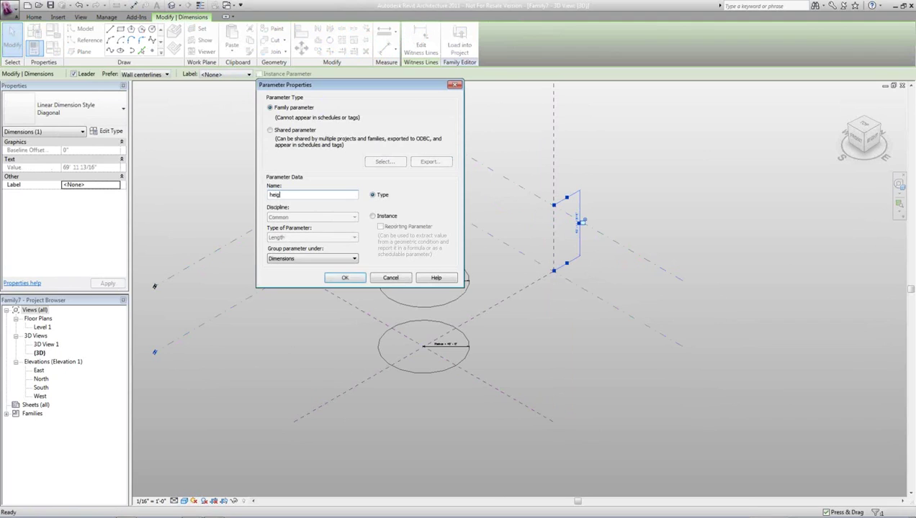
key(BackSpace)
key(BackSpace)
text(H)
click(360, 278)
click(592, 196)
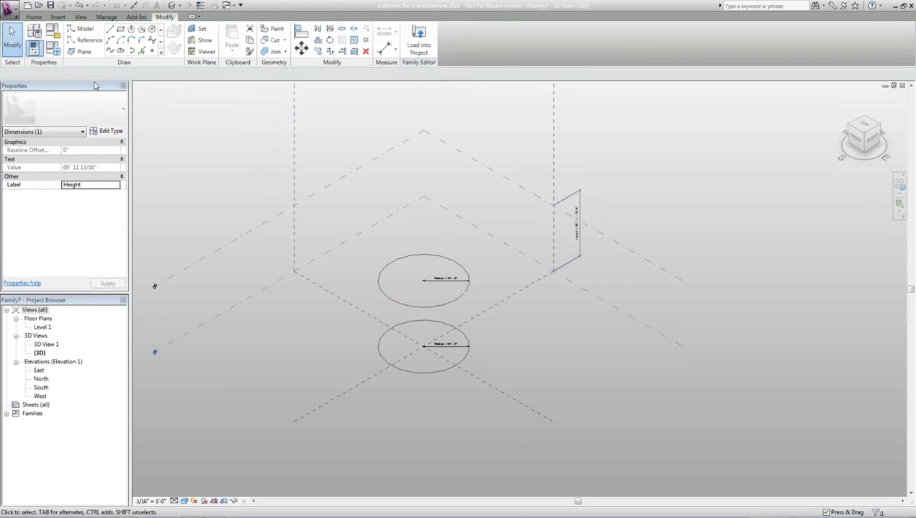
Step: Set the Height parameter to 40' in the family types and apply it to the model
click(52, 48)
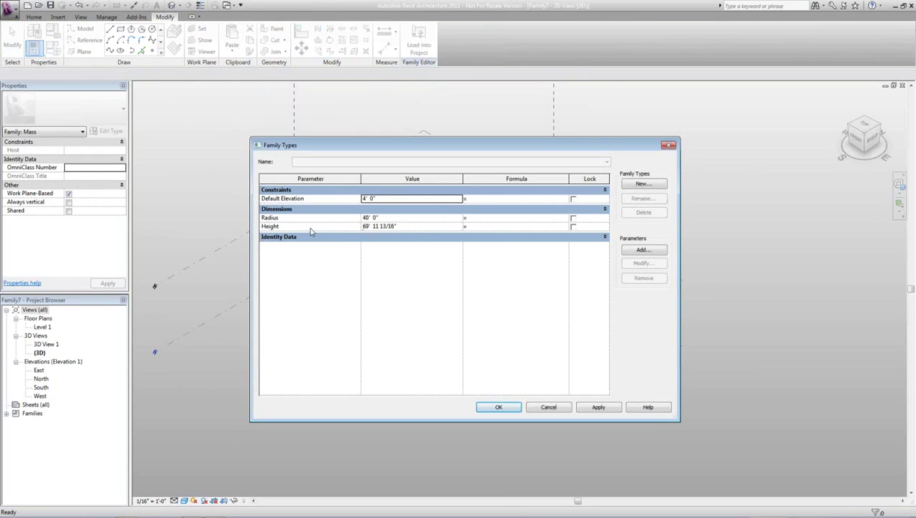
click(410, 227)
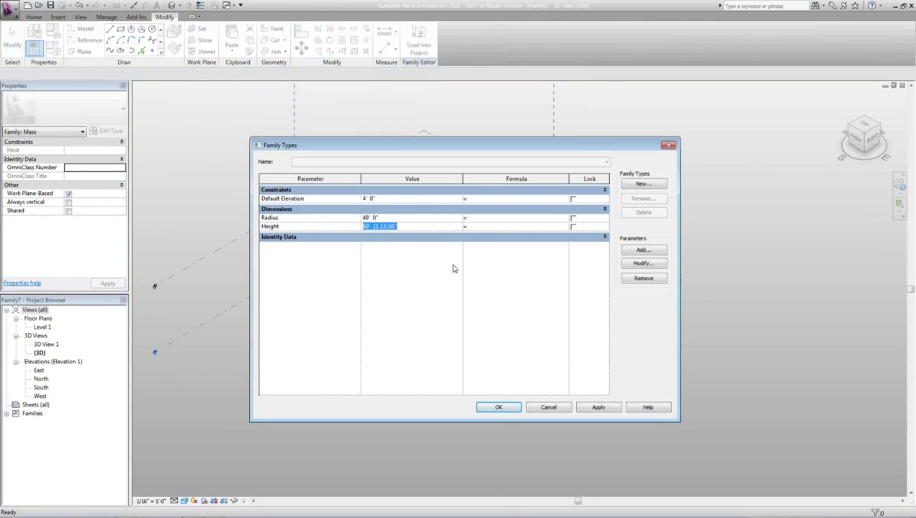
text(40)
key(Tab)
click(499, 407)
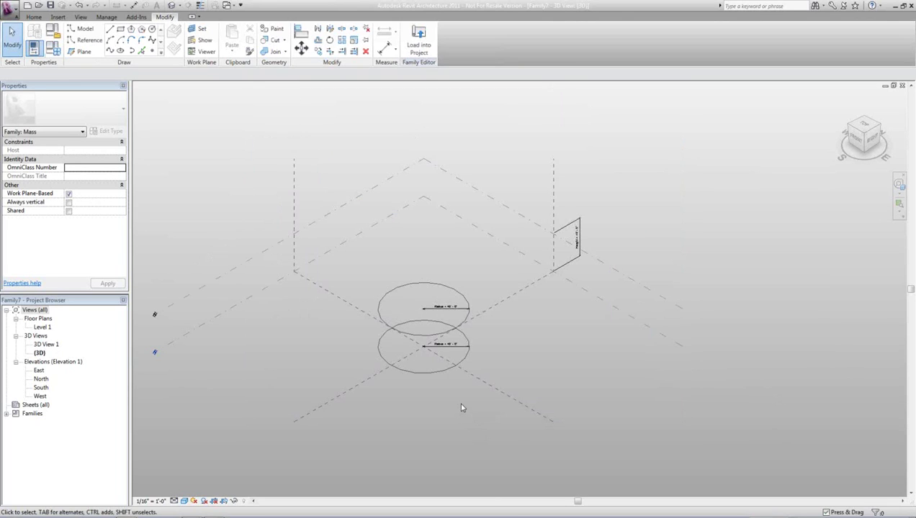
Step: Create a solid form from the lower and upper circles
click(436, 375)
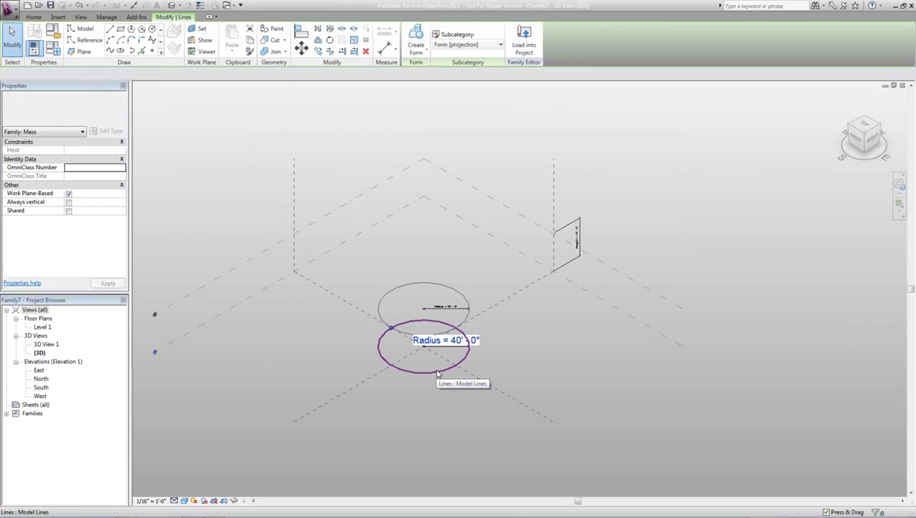
ctrl+click(432, 286)
click(418, 49)
click(432, 68)
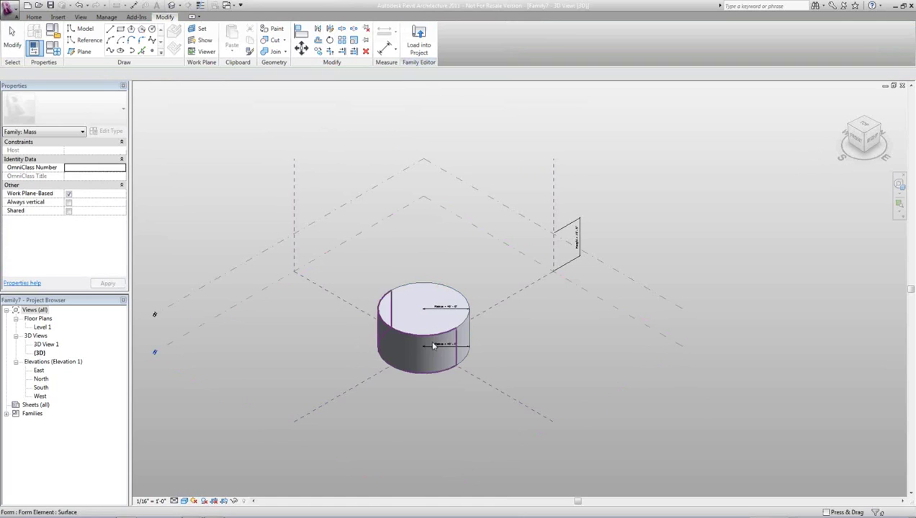
Step: Divide the cylinder's top surface with a U grid number of 2 and a V grid number of 2
scroll(430, 342, up, 3)
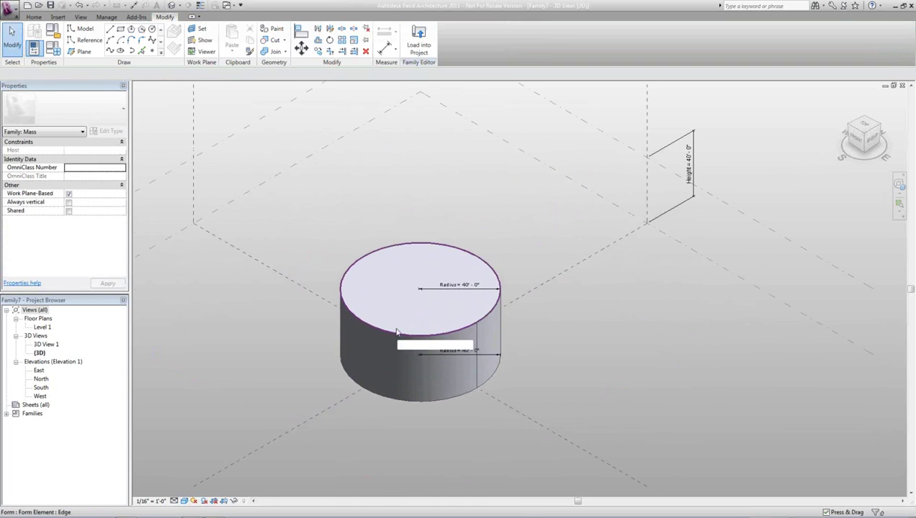
middle_drag(342, 226, 416, 234)
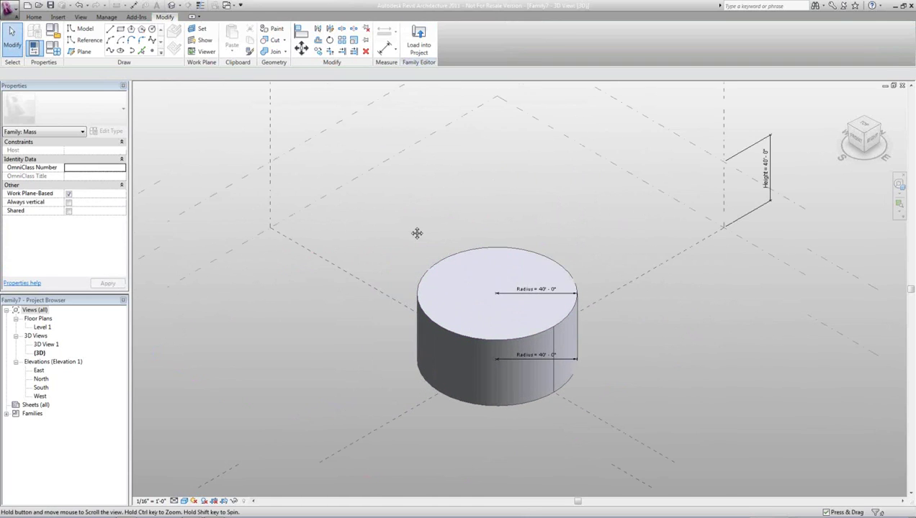
click(443, 267)
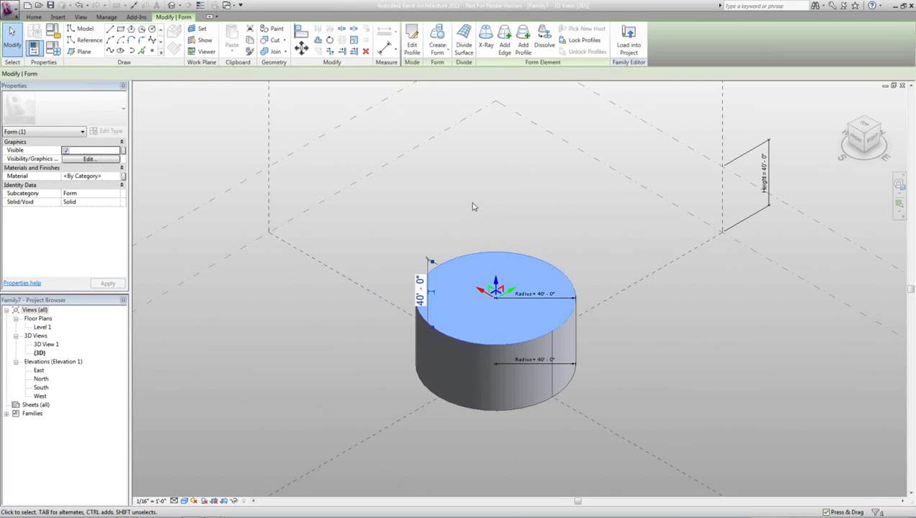
click(462, 48)
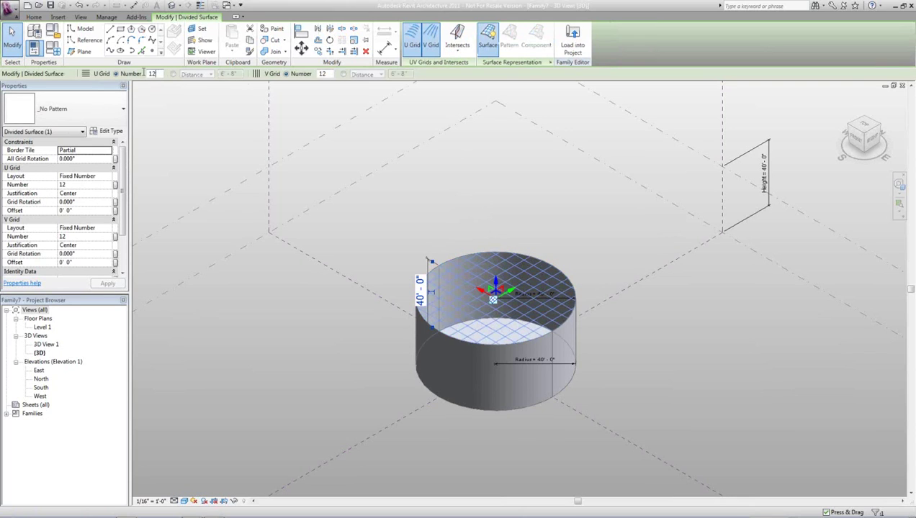
double_click(324, 73)
text(2)
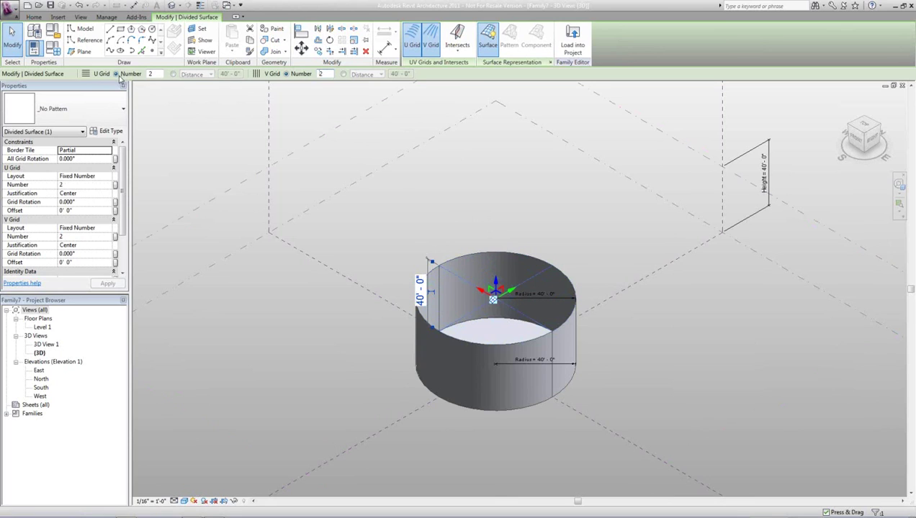
click(336, 114)
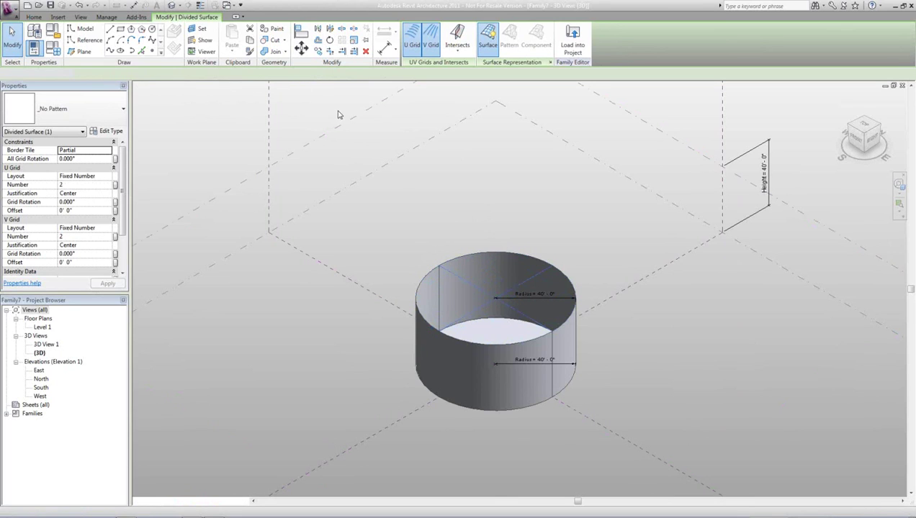
Step: Divide the front half of the cylinder's side surface with a U grid number of 8 and a V grid number of 4
click(436, 335)
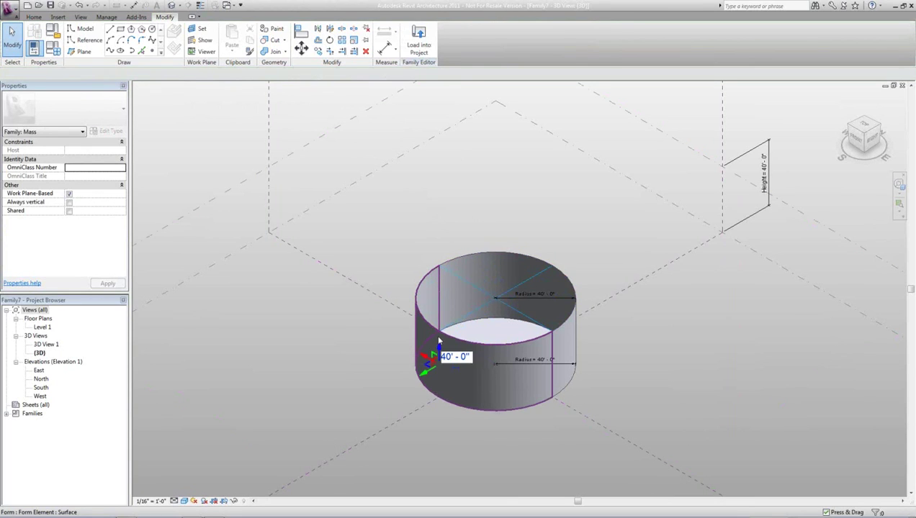
click(465, 51)
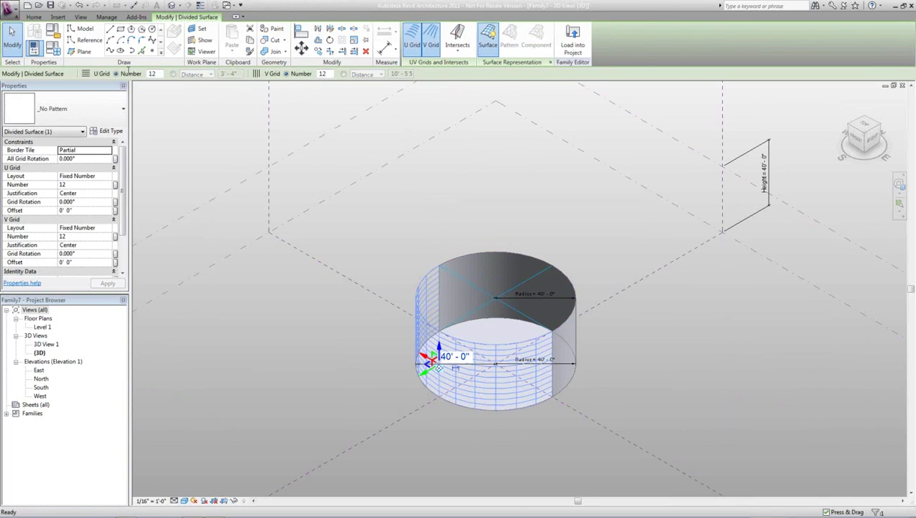
text(8)
key(Return)
double_click(324, 74)
text(4)
key(Return)
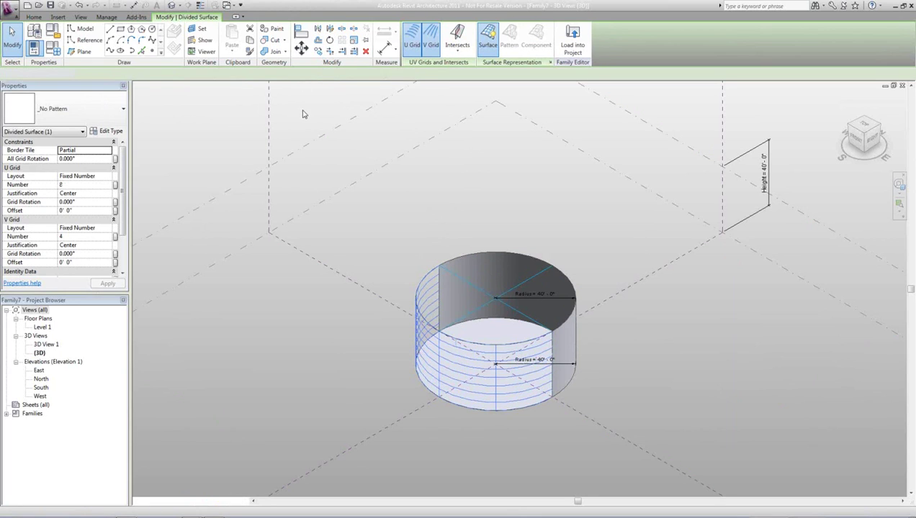
click(308, 112)
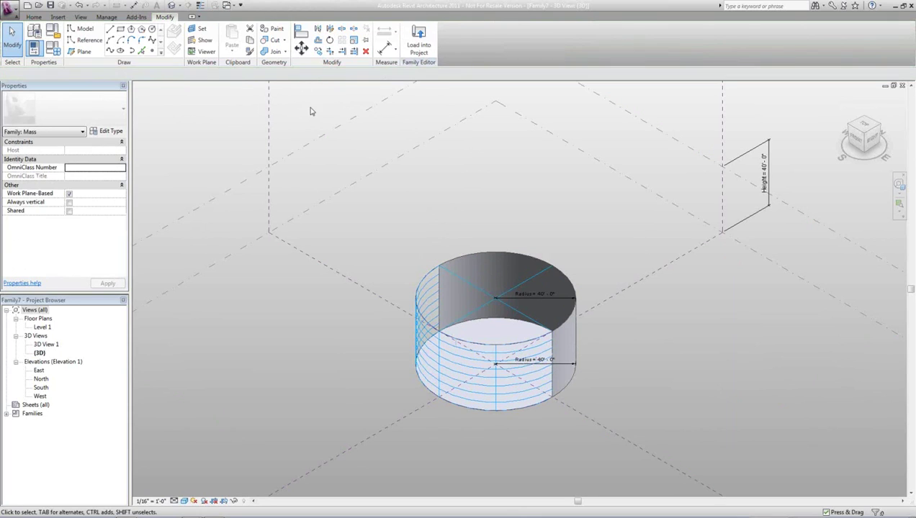
Step: Divide the rear half of the cylinder's side surface with a U grid number of 8 and a V grid number of 4
click(565, 322)
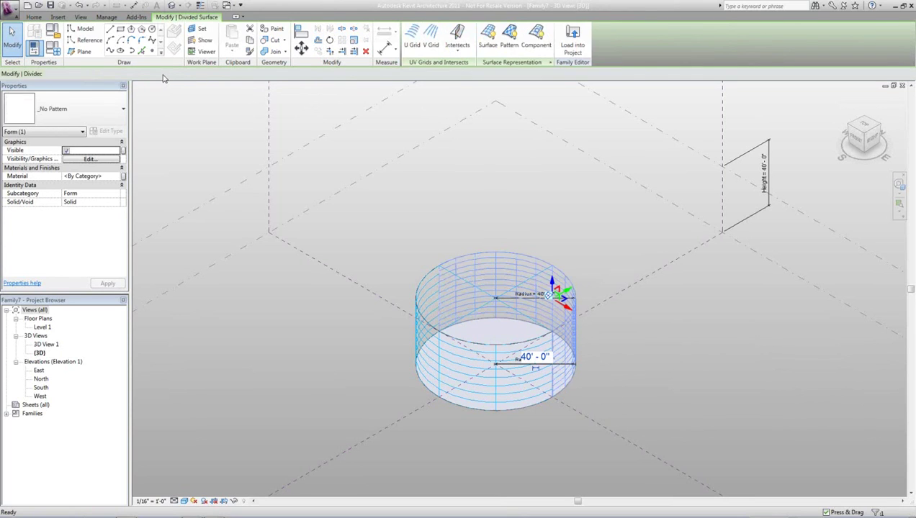
text(8)
key(Tab)
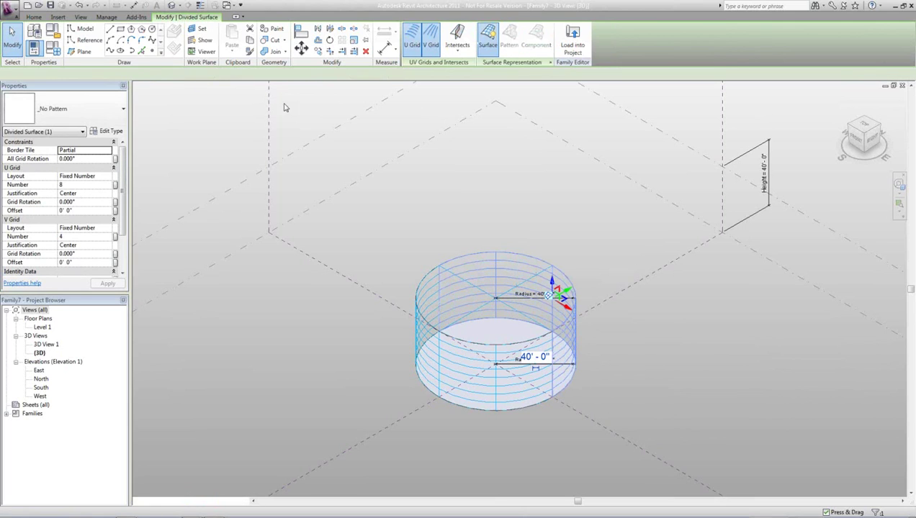
click(284, 108)
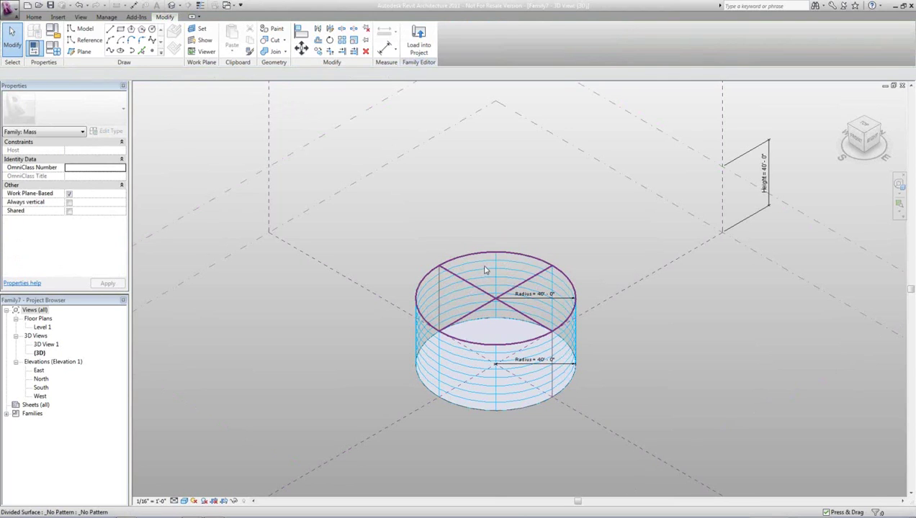
Step: Turn on the display of nodes in the surface representation of the front divided side surface
click(498, 357)
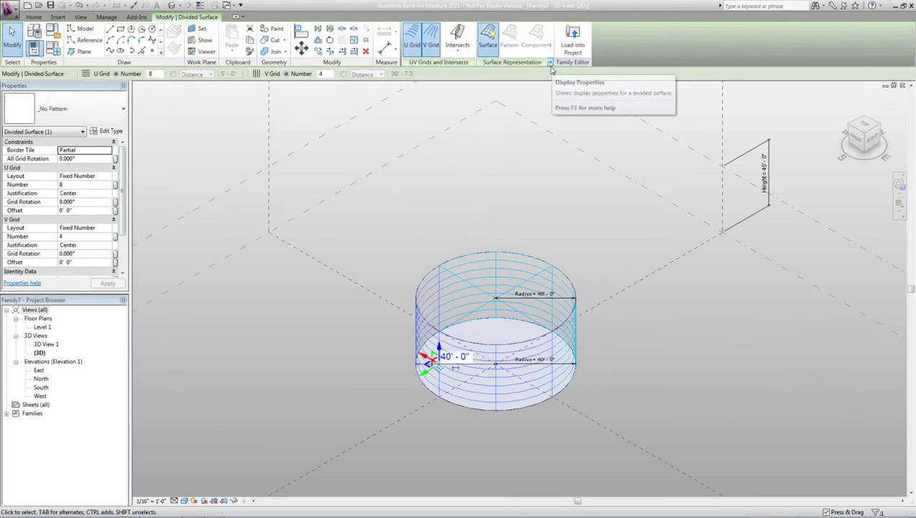
click(550, 63)
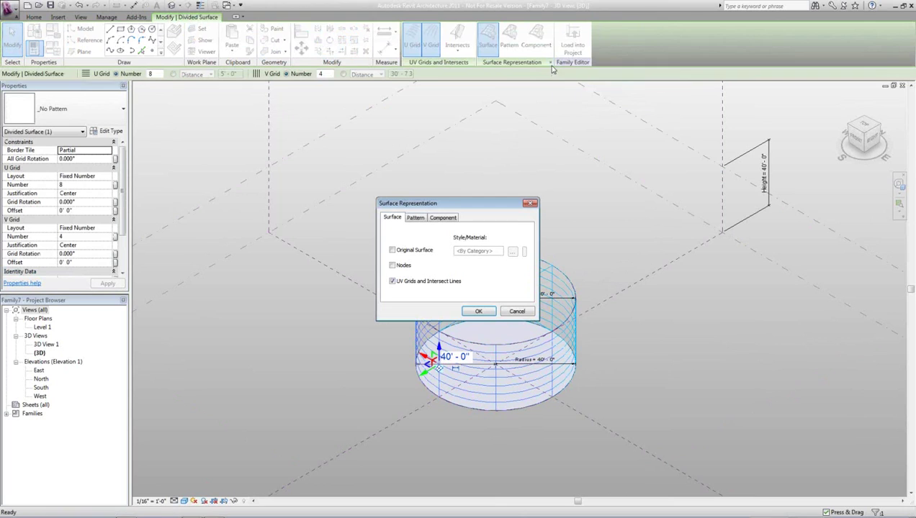
click(403, 266)
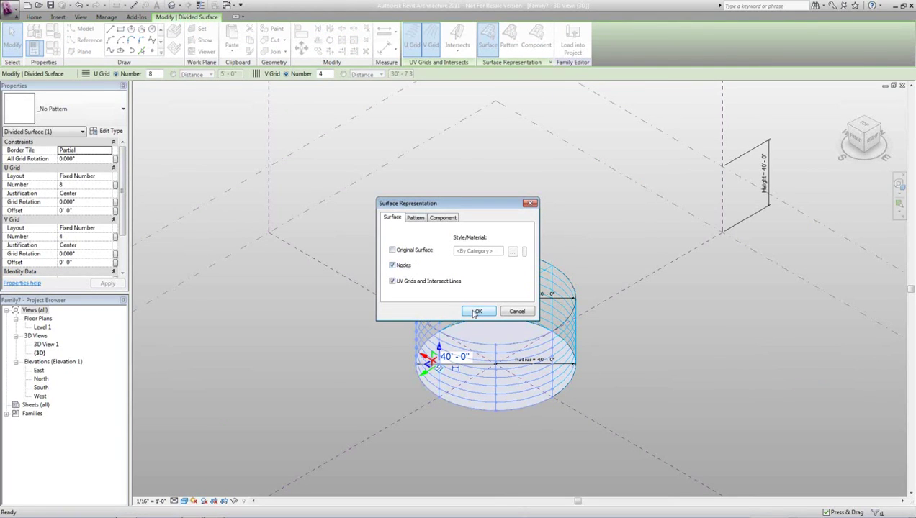
click(476, 311)
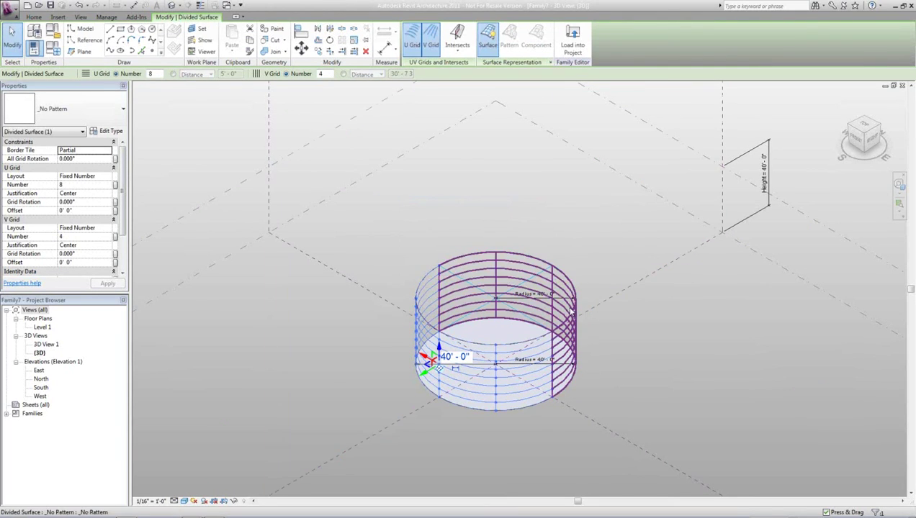
Step: Turn on the display of nodes in the surface representation of the rear divided side surface
click(550, 63)
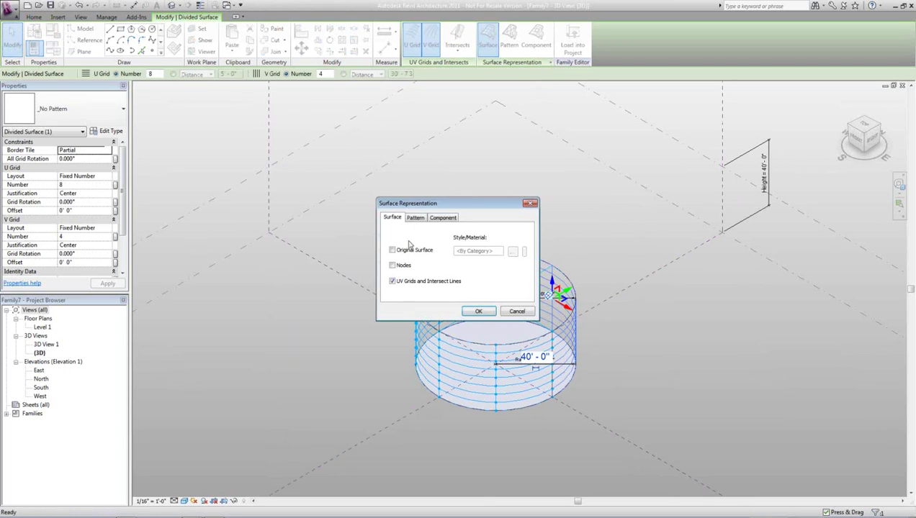
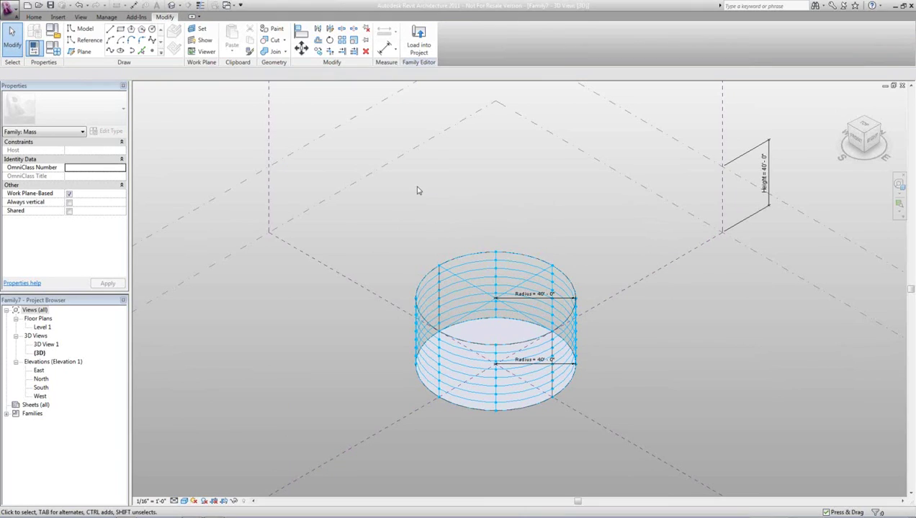
Step: Create a new conceptual mass family from the Adaptive Component.rft template
click(12, 9)
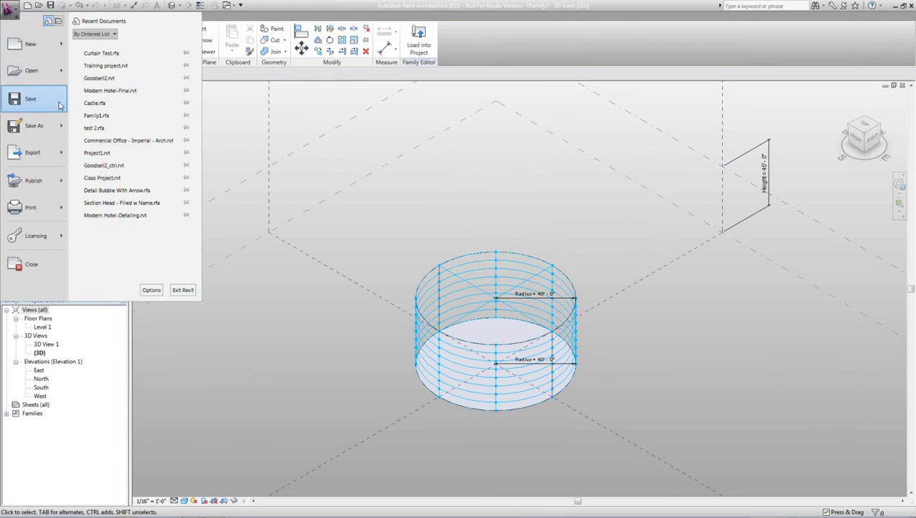
mouse_move(64, 47)
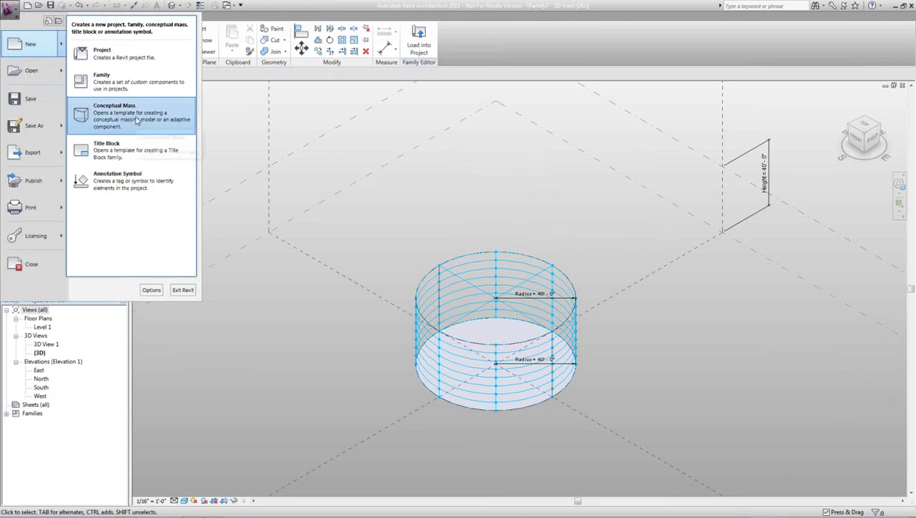
click(136, 124)
click(293, 150)
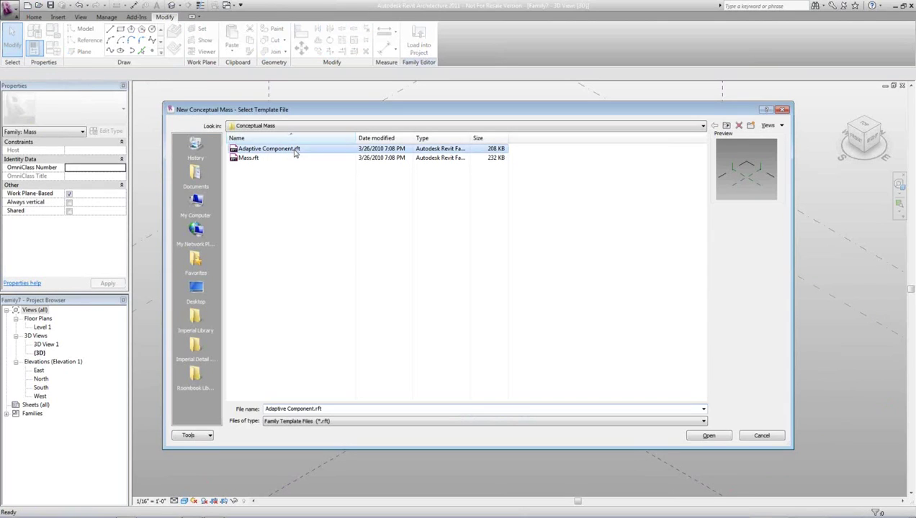
click(713, 437)
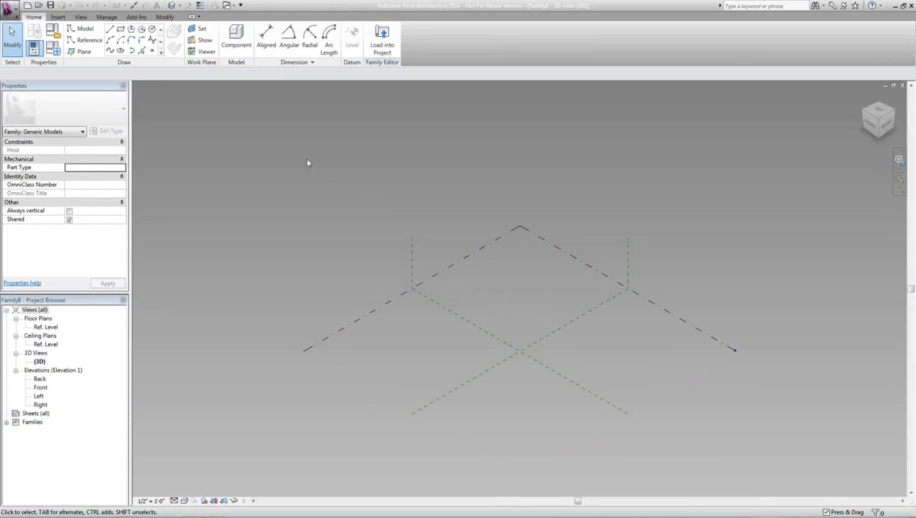
Step: Set the reference level as work plane and place nine reference points on it along a loose S-shaped path
click(197, 30)
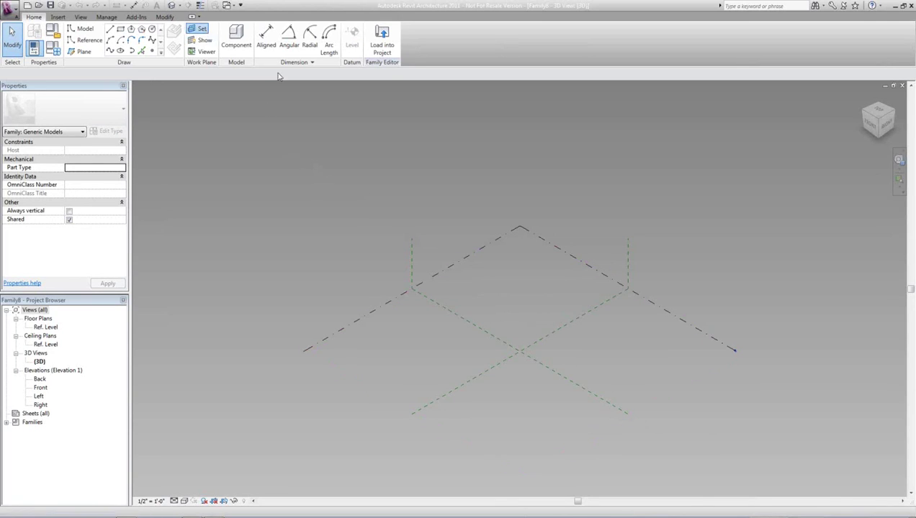
click(456, 265)
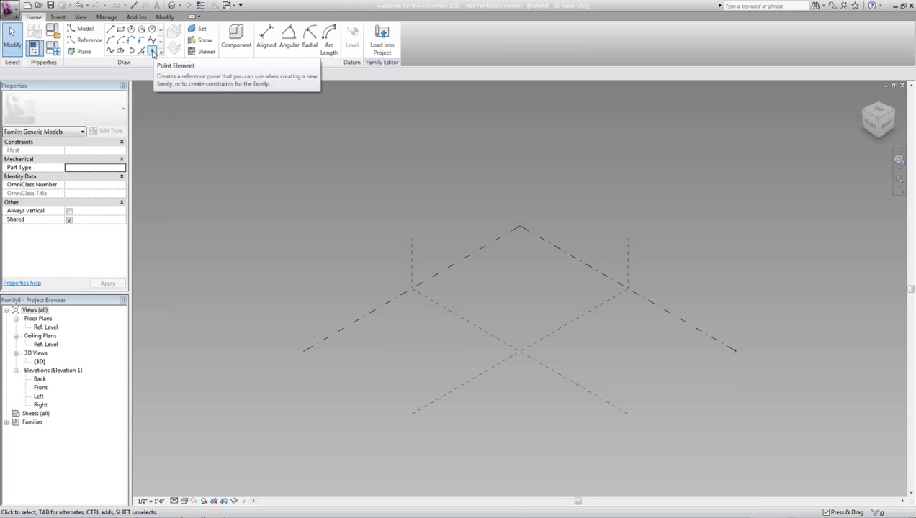
click(153, 53)
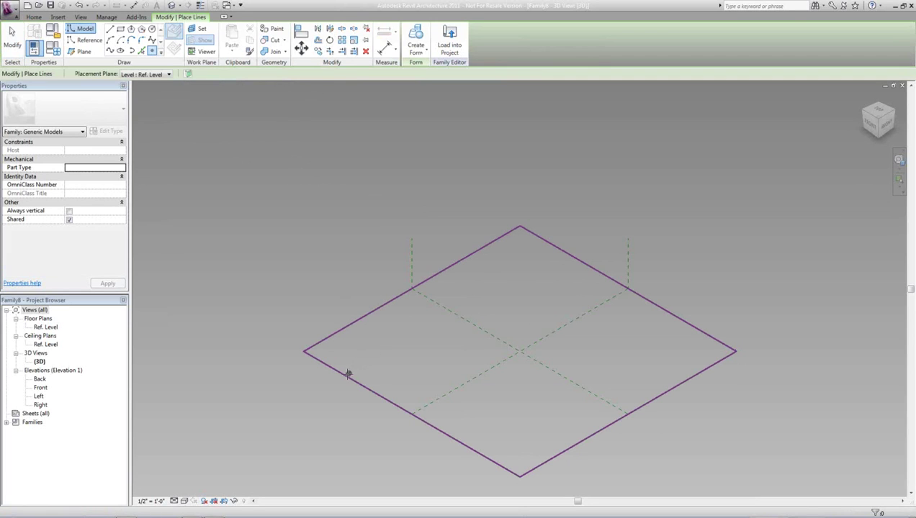
click(344, 374)
click(374, 351)
click(445, 356)
click(507, 379)
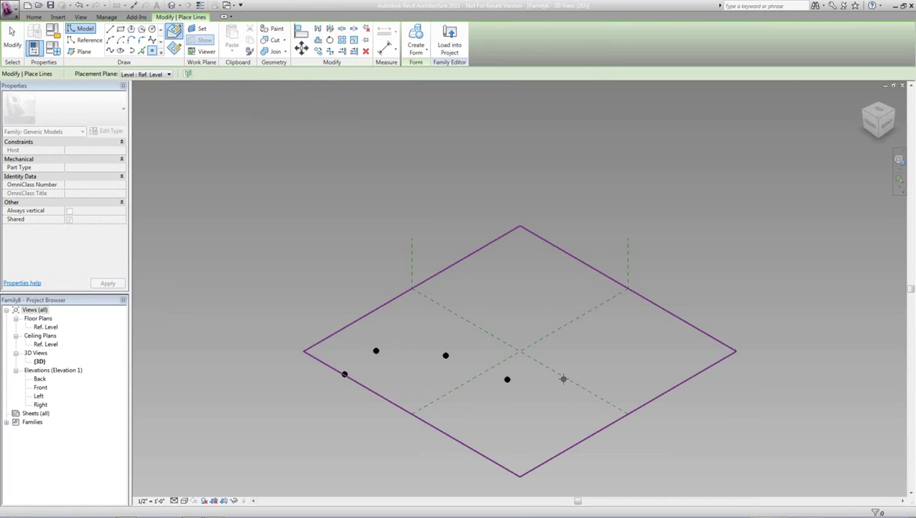
click(568, 380)
click(594, 355)
click(608, 317)
click(589, 279)
click(564, 250)
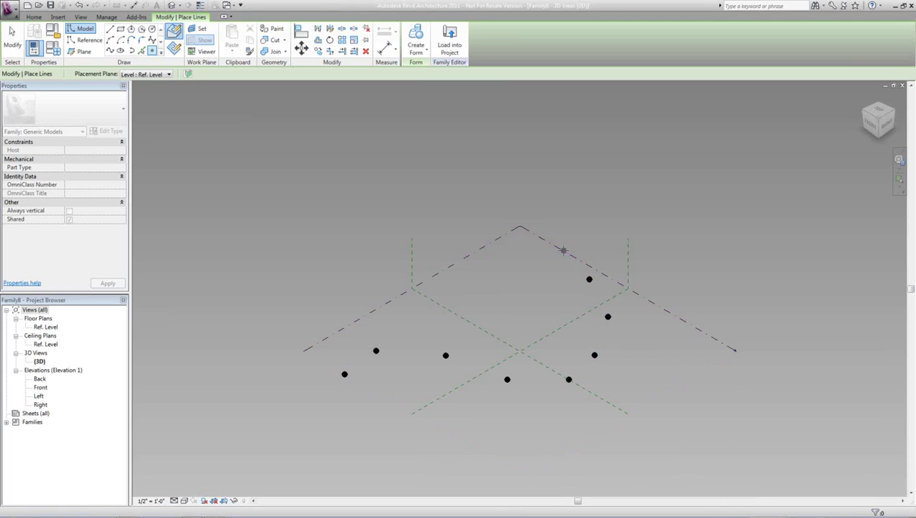
right_click(515, 181)
click(533, 186)
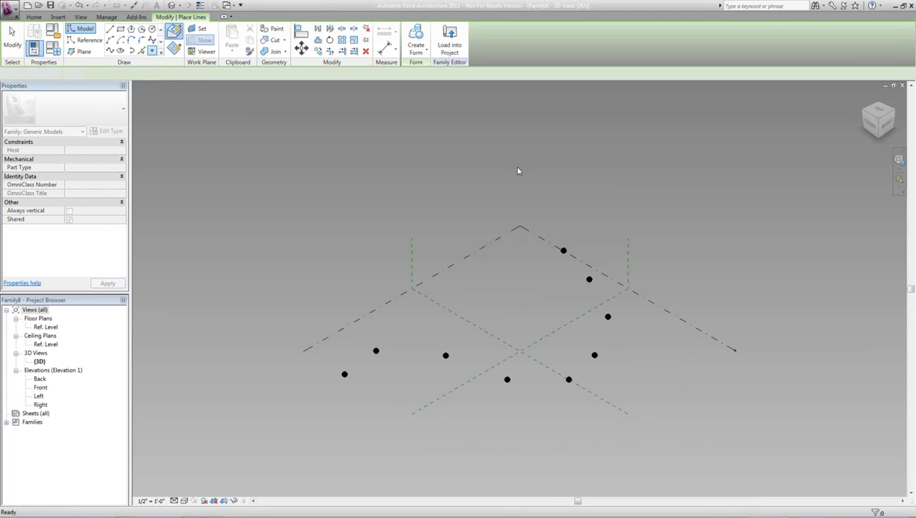
Step: Select the nine reference points, filtering out the reference planes, and make them adaptive
drag(302, 224, 630, 438)
click(631, 298)
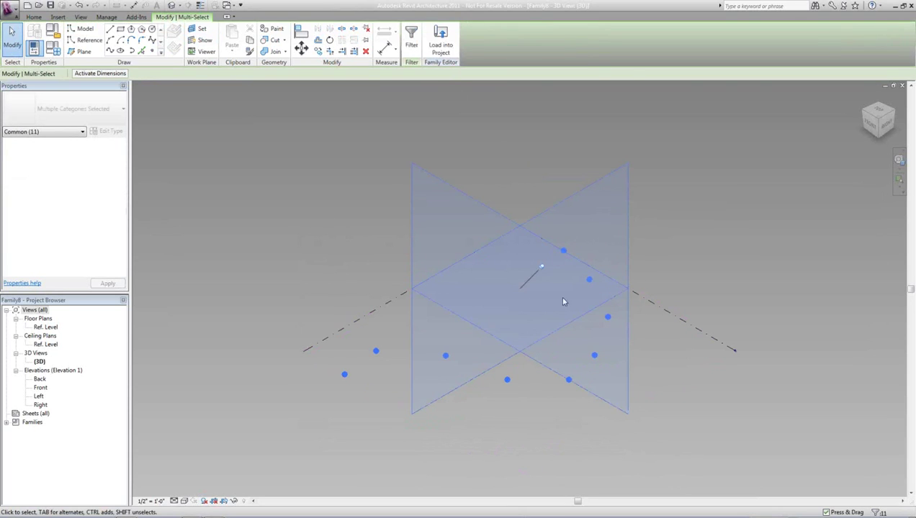
click(411, 40)
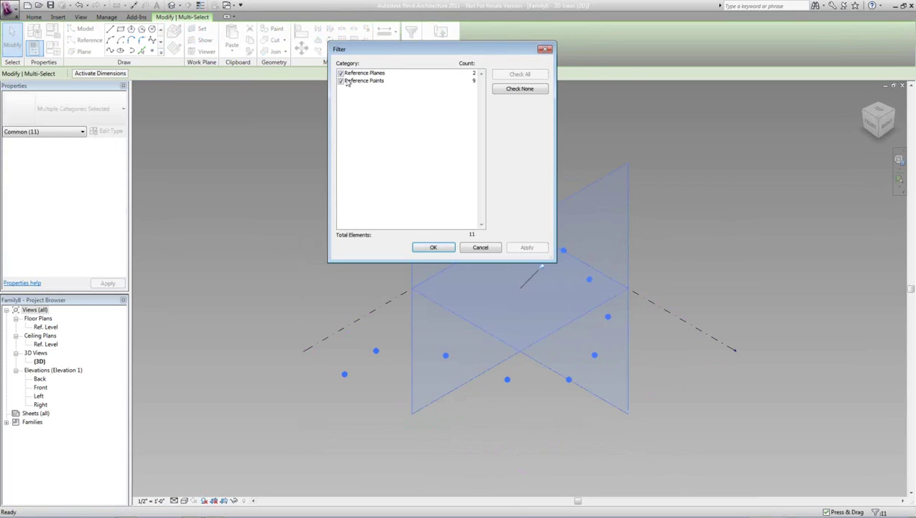
click(342, 74)
click(431, 248)
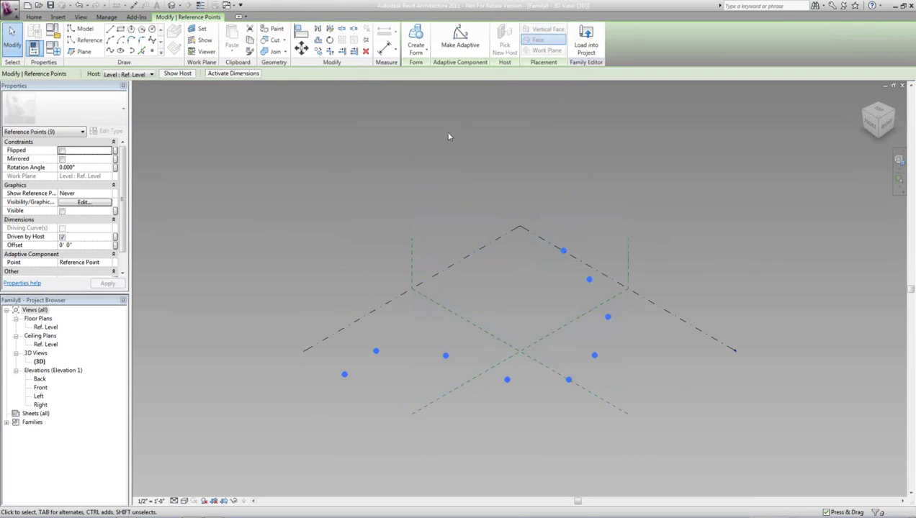
click(467, 52)
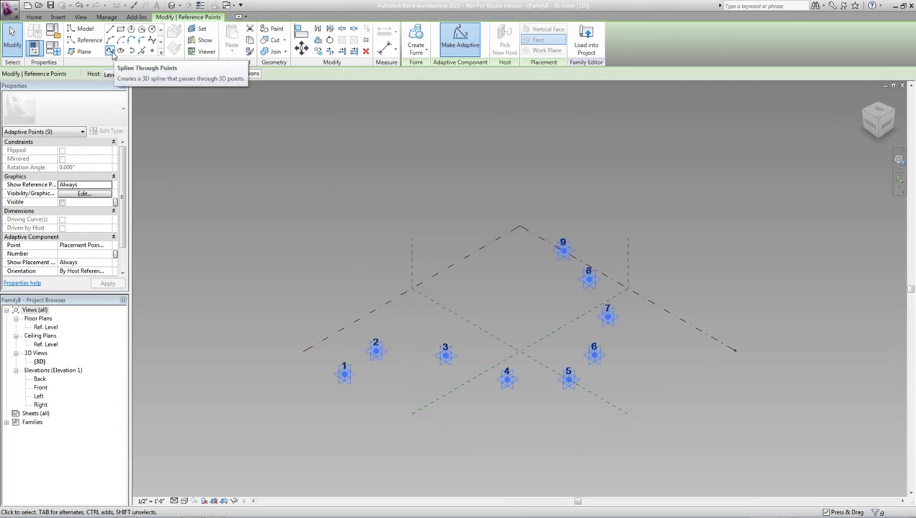
Step: Create a spline through the nine adaptive points and turn it into a reference line
click(112, 54)
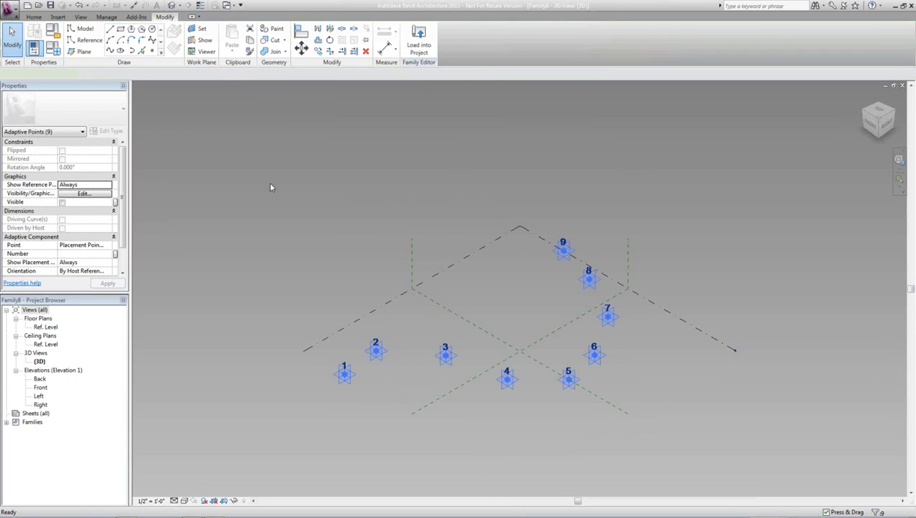
click(287, 183)
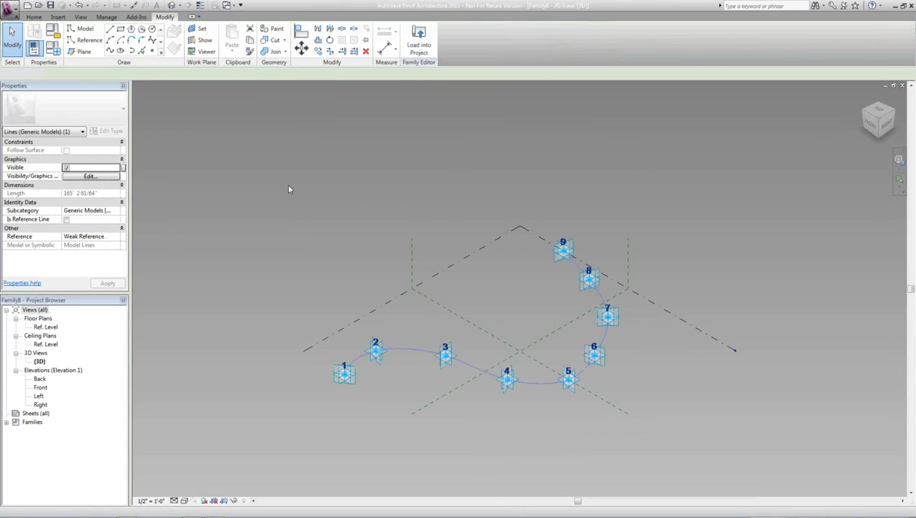
click(424, 353)
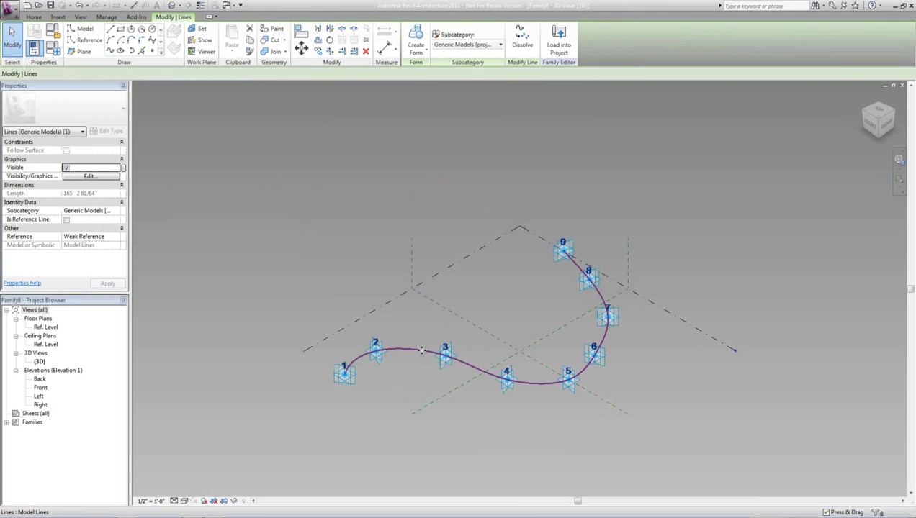
click(67, 220)
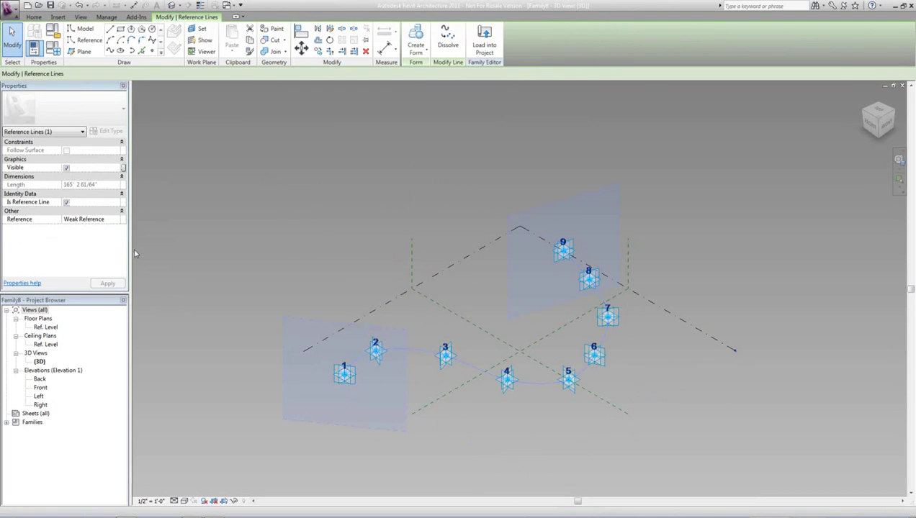
click(312, 188)
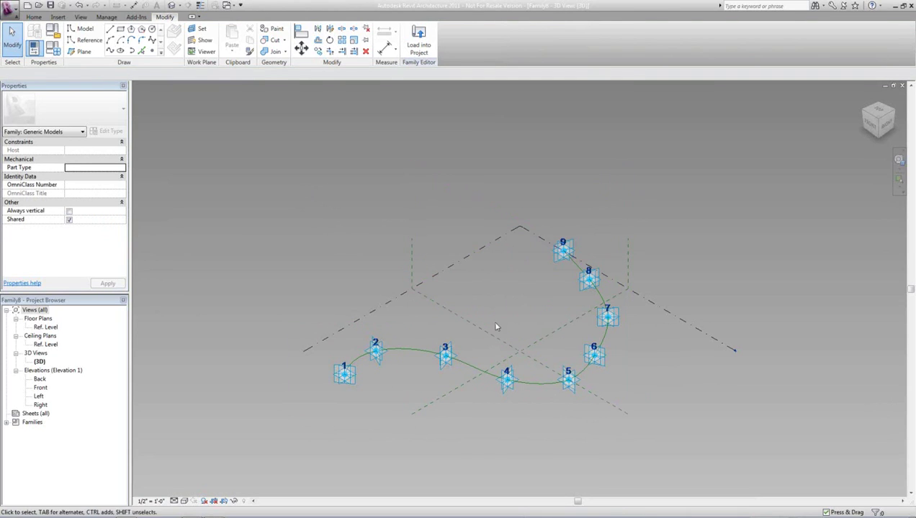
Step: Draw a six-sided polygon with a radius of about 1'-9" centred on adaptive point 5, on the point's plane perpendicular to the spline
click(199, 29)
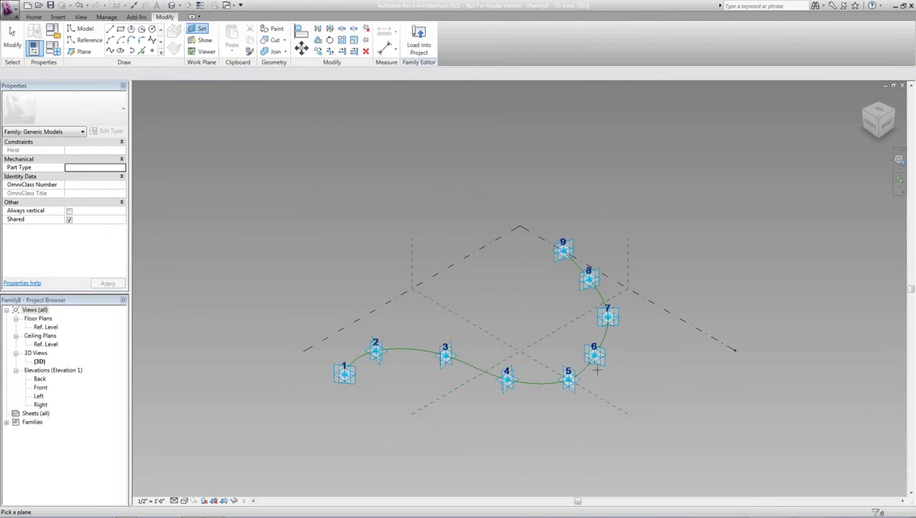
scroll(595, 369, up, 5)
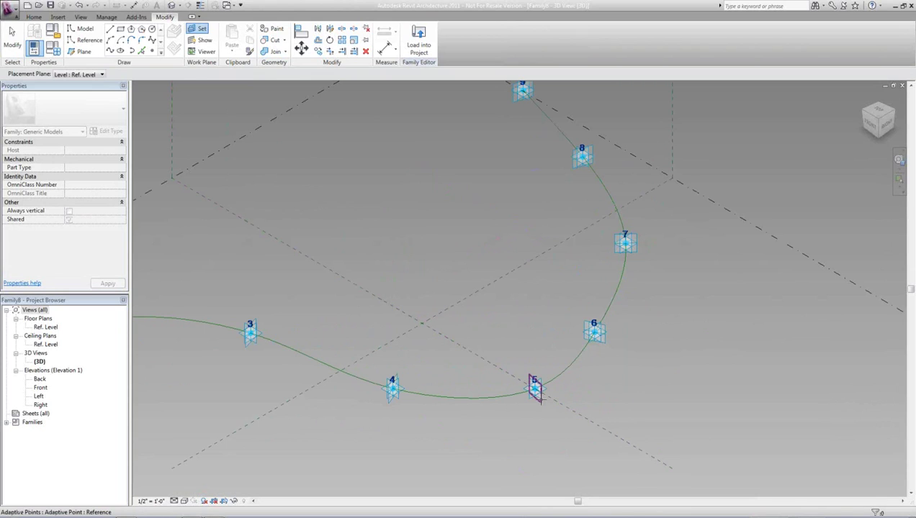
scroll(538, 398, up, 3)
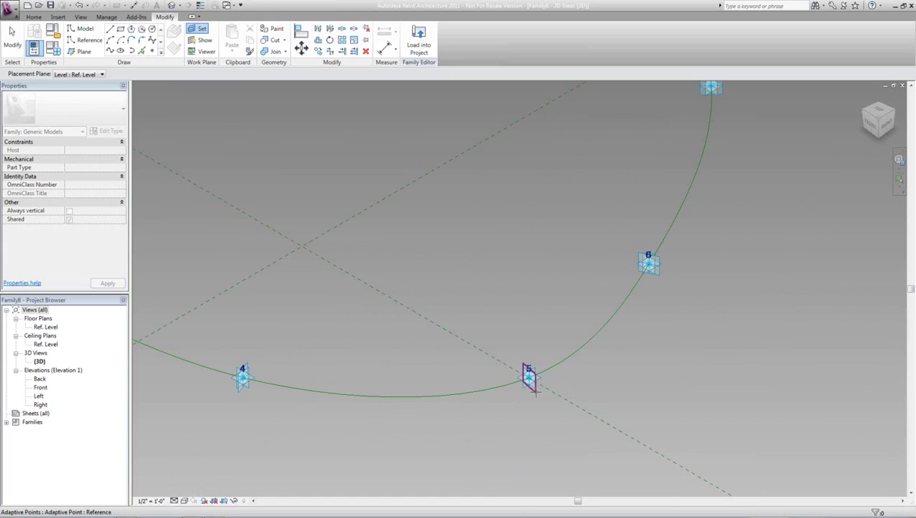
key(Escape)
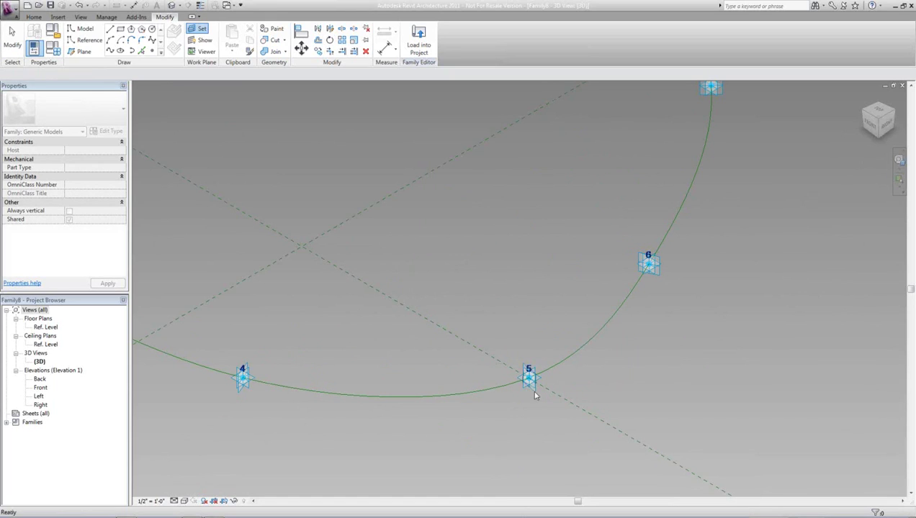
click(132, 30)
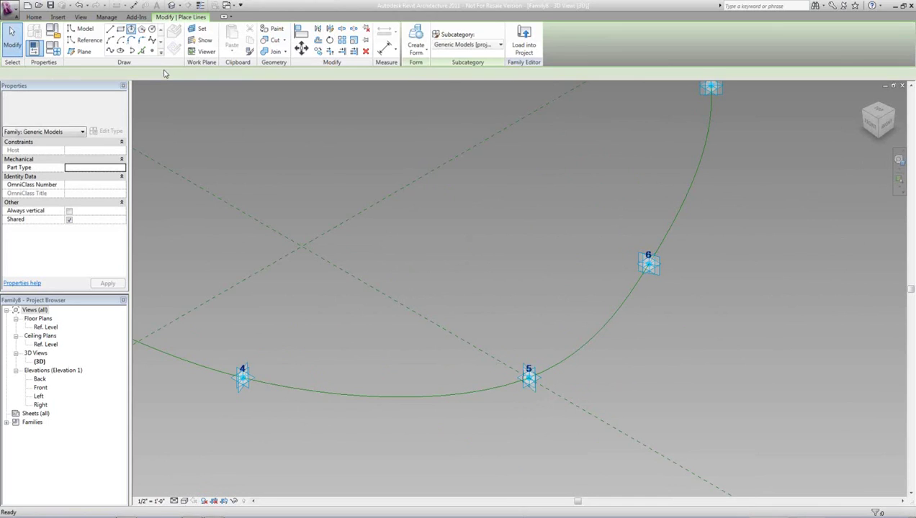
click(533, 381)
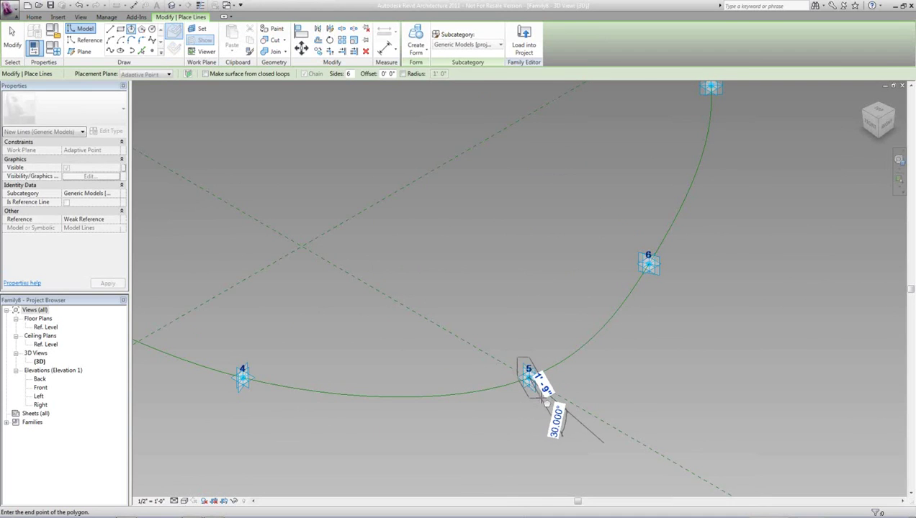
click(648, 263)
shift+middle_drag(524, 269, 521, 266)
key(Escape)
key(Escape)
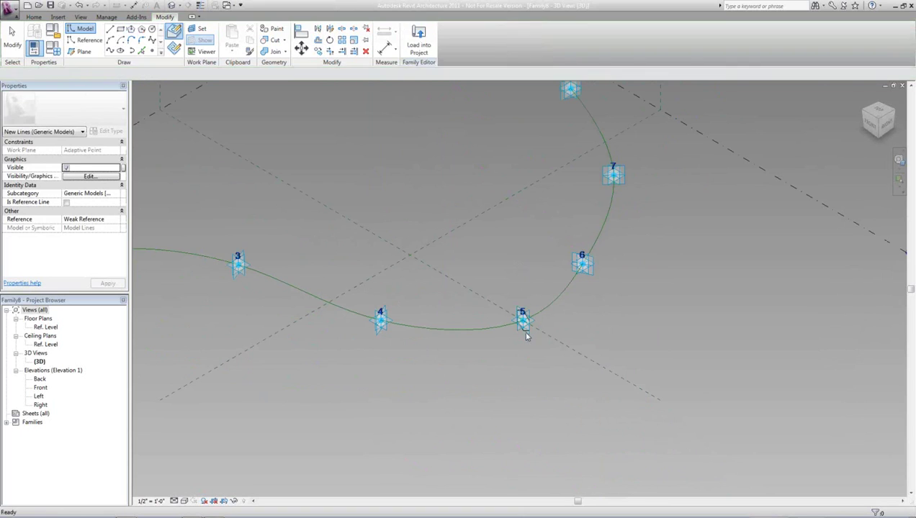
Step: Create a solid form by sweeping the hexagon profile along the spline reference line
scroll(526, 335, up, 3)
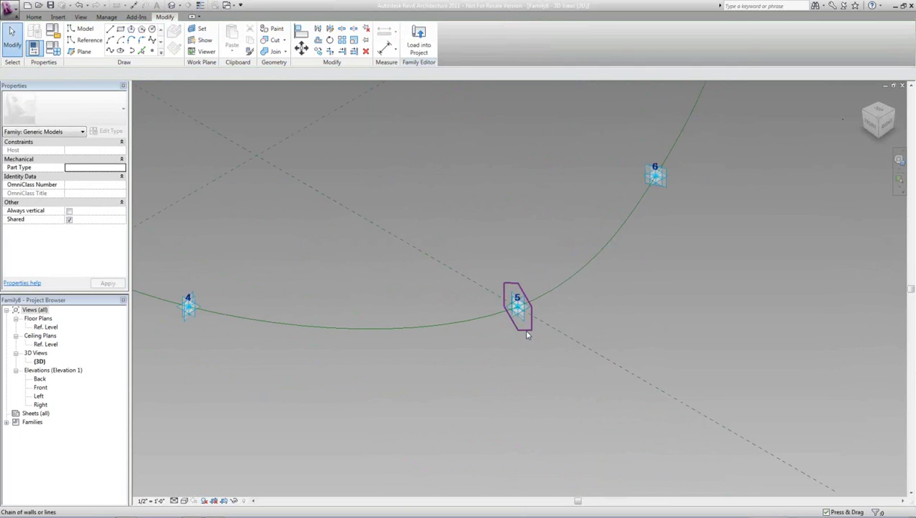
click(527, 335)
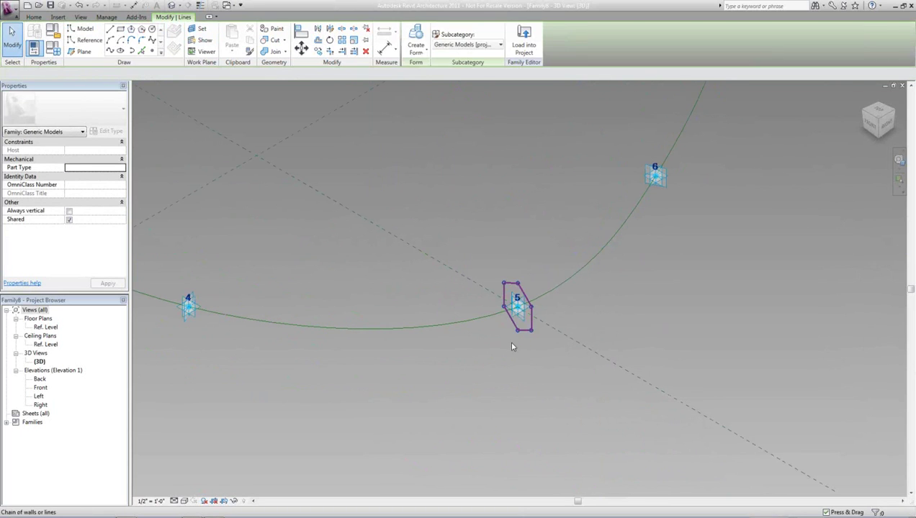
ctrl+click(468, 318)
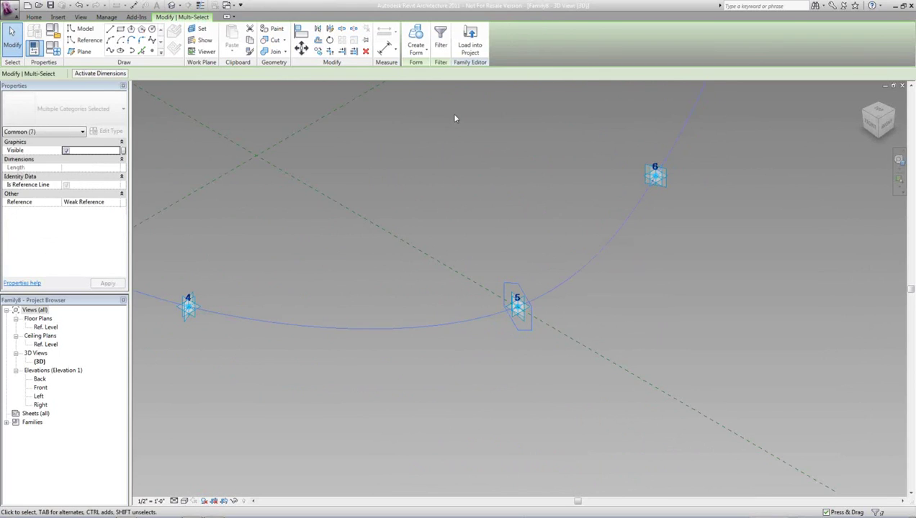
click(424, 50)
click(426, 67)
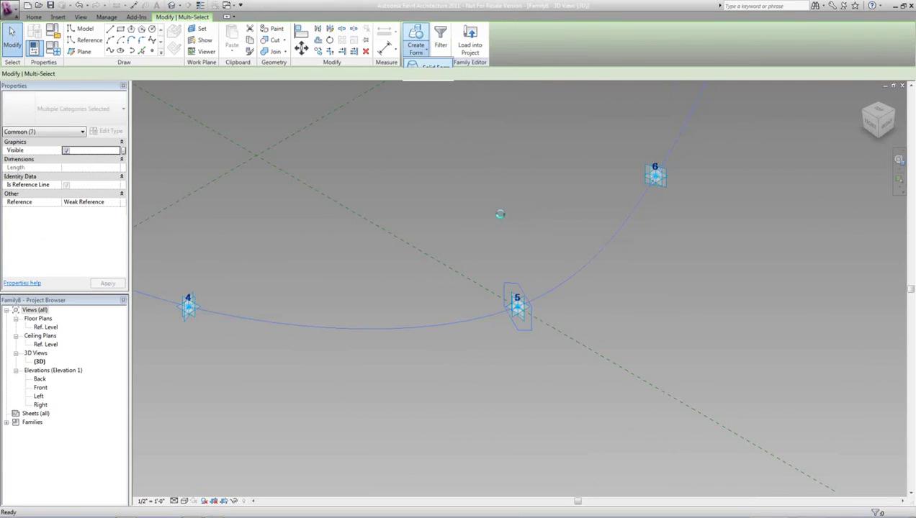
Step: Show the whole swept form in wireframe display so that its adaptive points and spline can be seen
scroll(482, 180, down, 3)
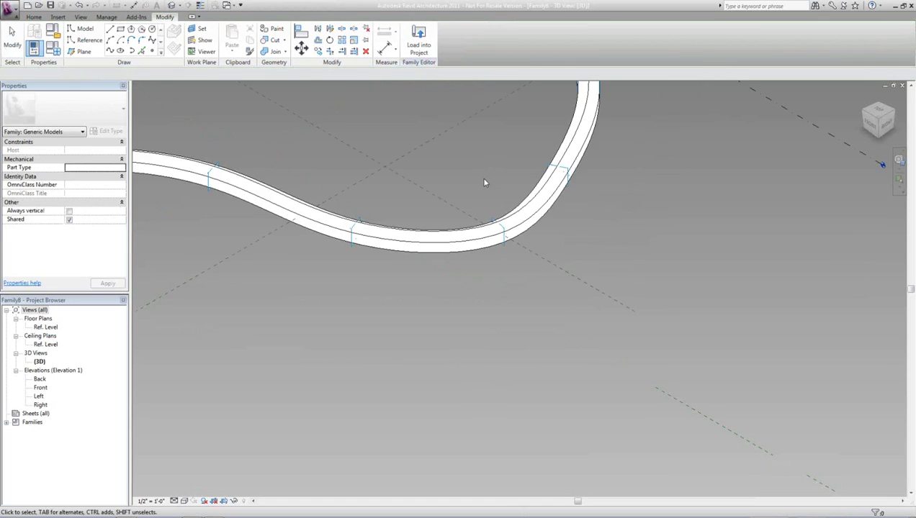
scroll(484, 182, down, 3)
shift+middle_drag(484, 182, 463, 224)
scroll(453, 201, up, 2)
middle_drag(435, 194, 463, 246)
key(w)
key(f)
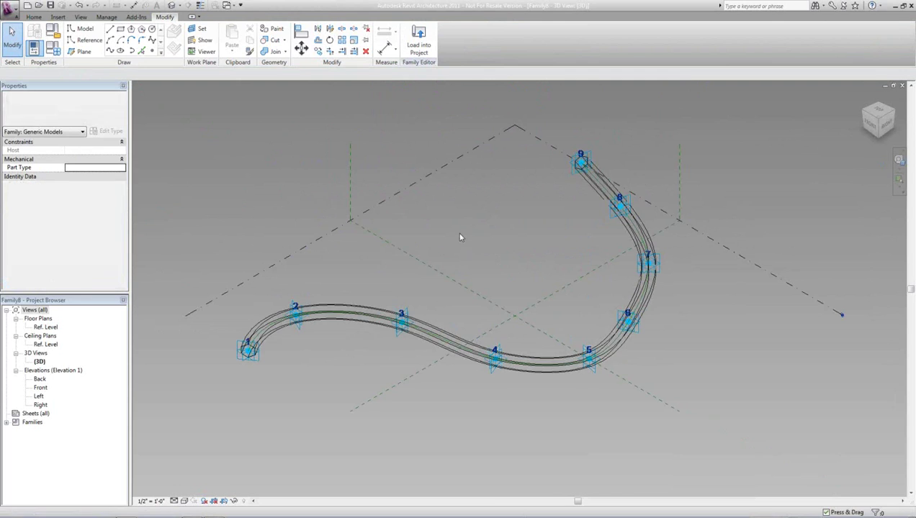
scroll(435, 333, up, 1)
scroll(435, 337, up, 2)
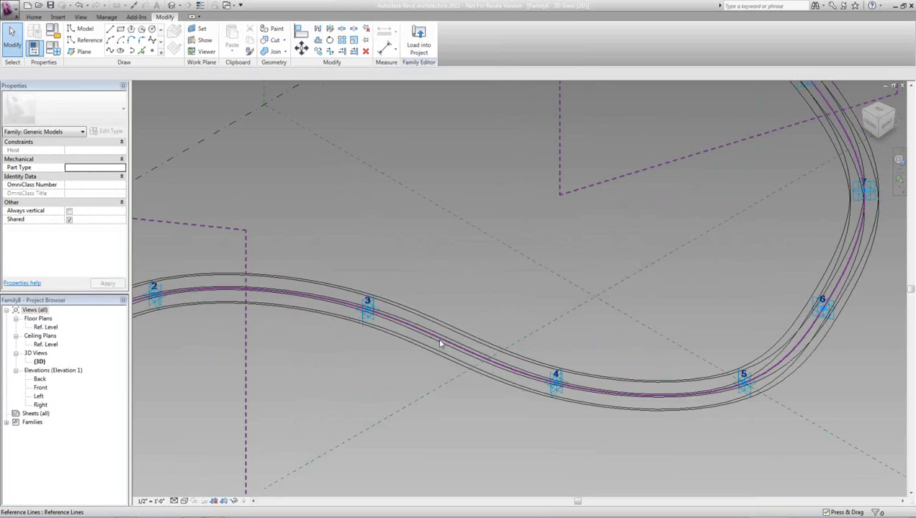
Step: Convert the swept form's spline path from a reference line into a model line and show the sweep shaded
click(440, 343)
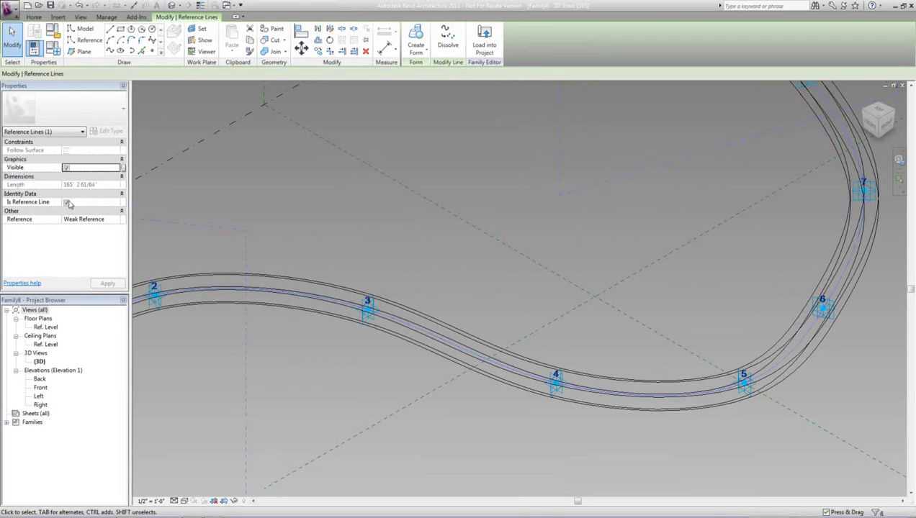
click(296, 185)
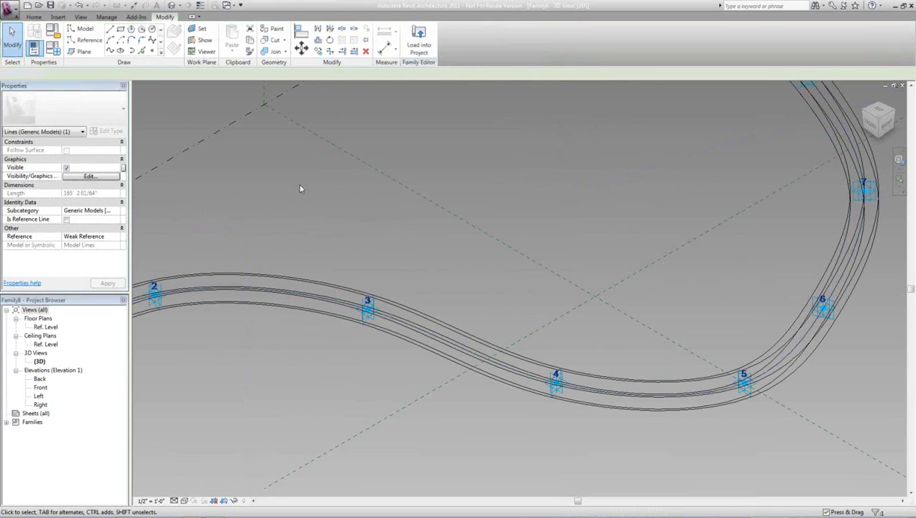
shift+middle_drag(297, 185, 405, 266)
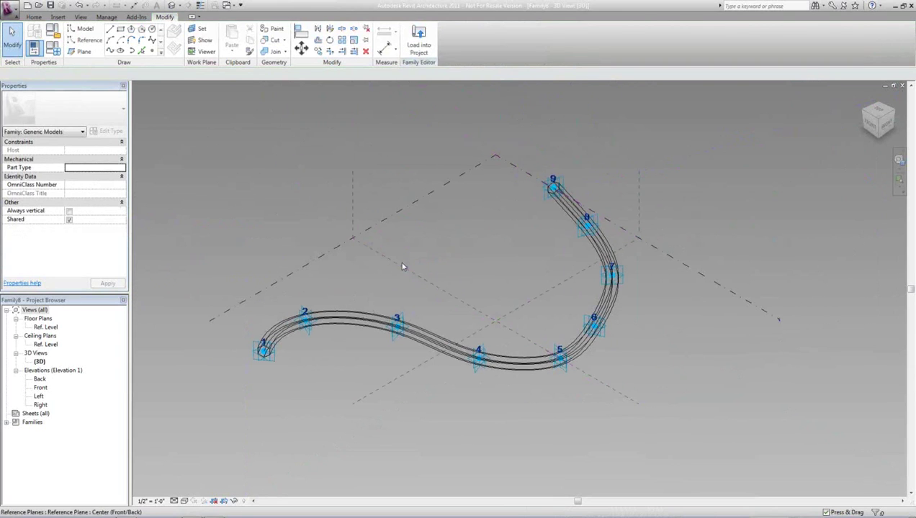
shift+middle_drag(627, 305, 556, 245)
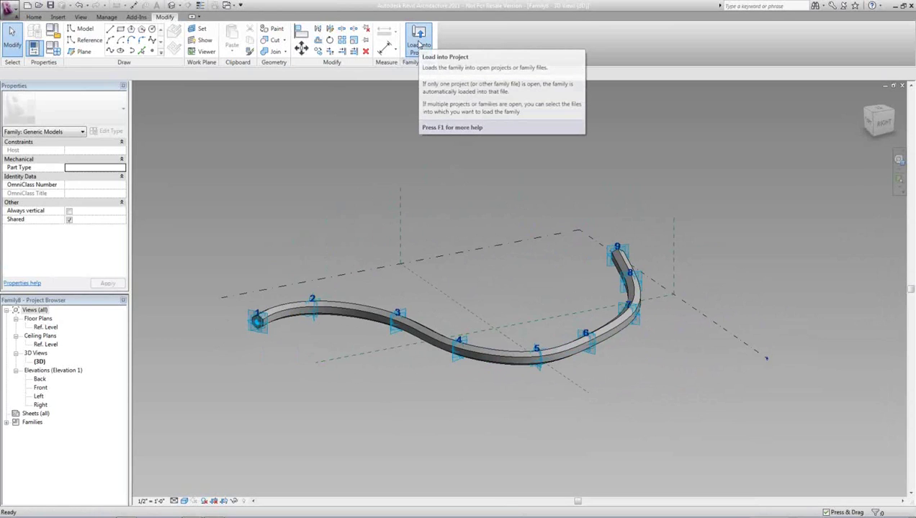
Step: Load the adaptive component into the mass family and place its nine points on successive cylinder nodes, spiralling one full turn from top to base
click(419, 43)
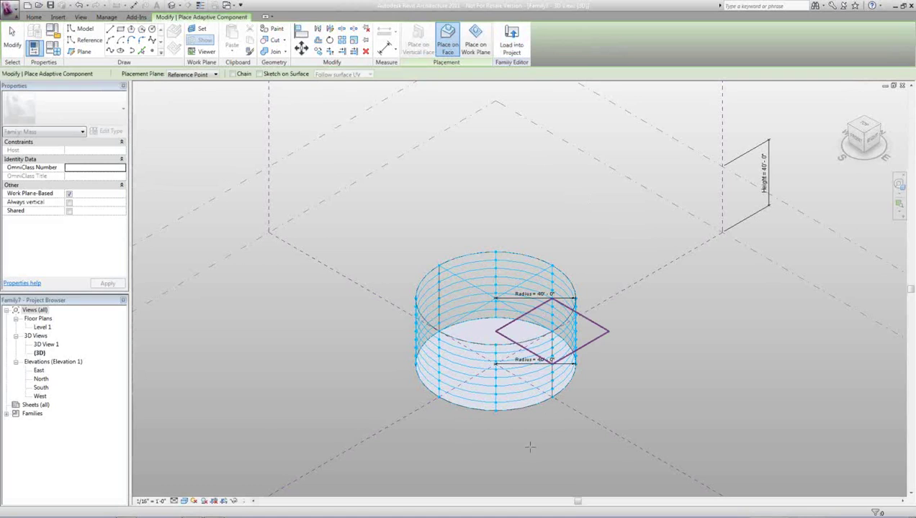
shift+middle_drag(585, 401, 591, 370)
scroll(578, 341, up, 3)
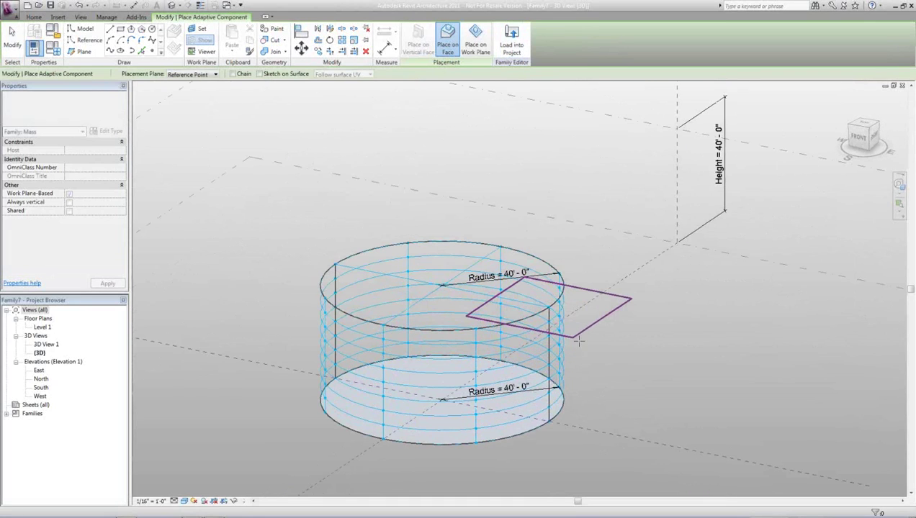
click(549, 308)
key(Escape)
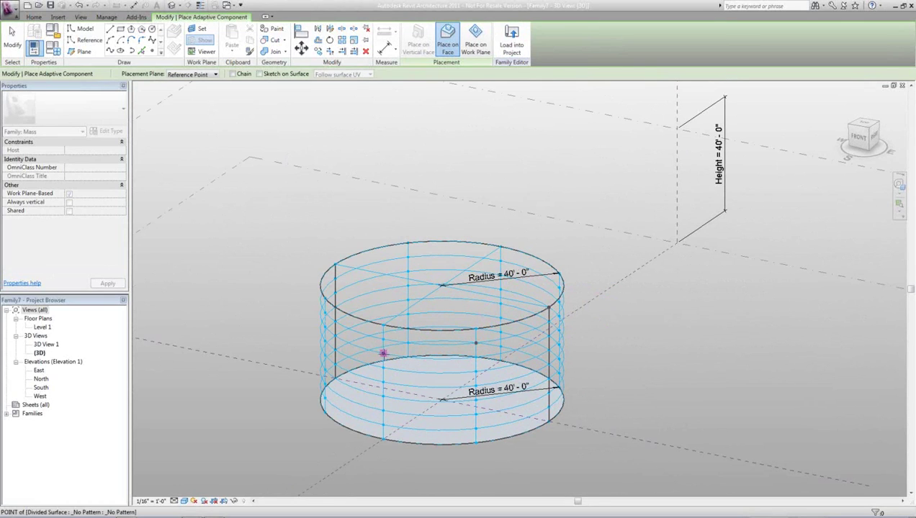
shift+middle_drag(418, 355, 555, 344)
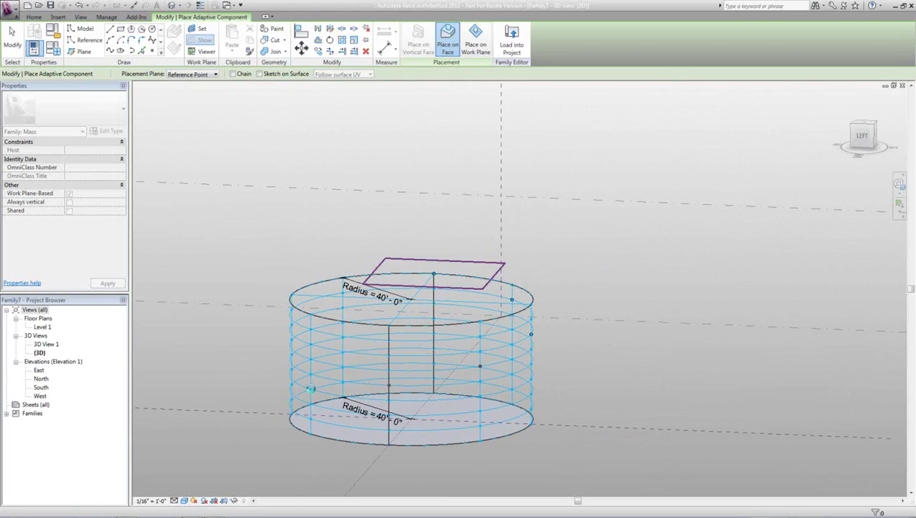
shift+middle_drag(316, 393, 551, 393)
shift+middle_drag(617, 391, 515, 410)
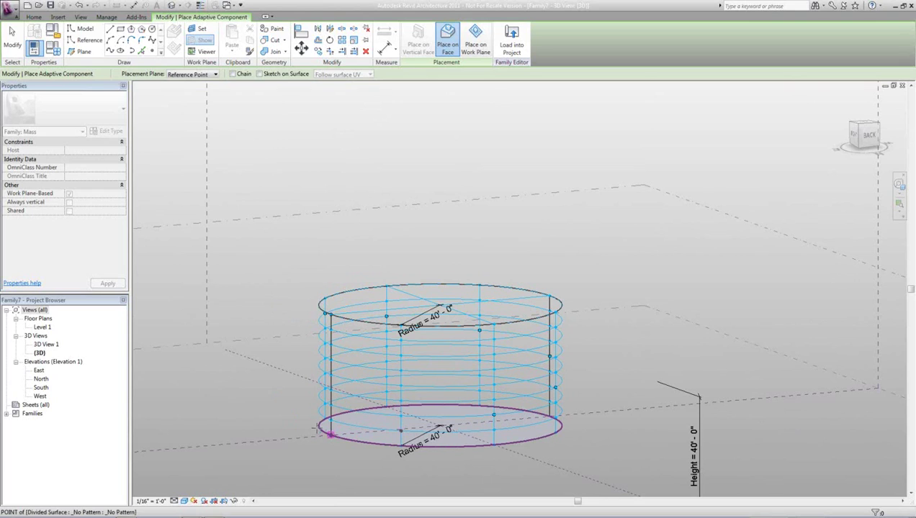
click(247, 397)
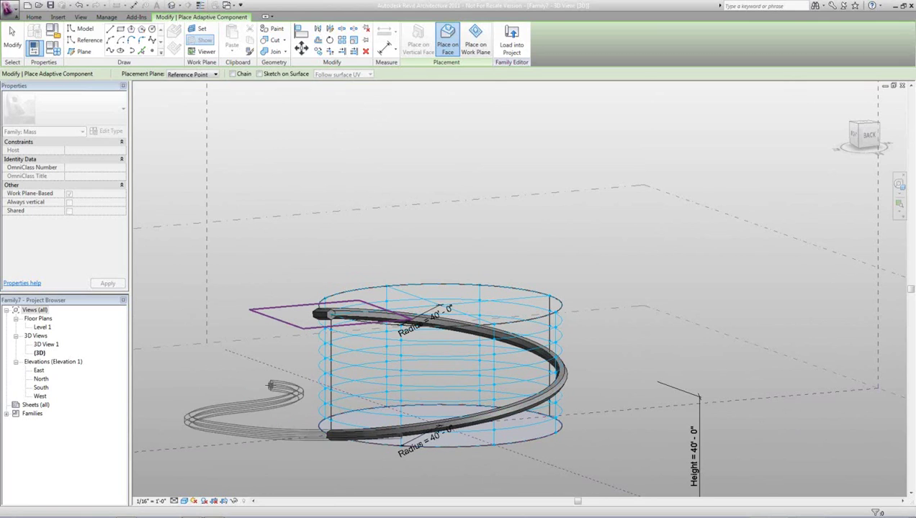
key(Escape)
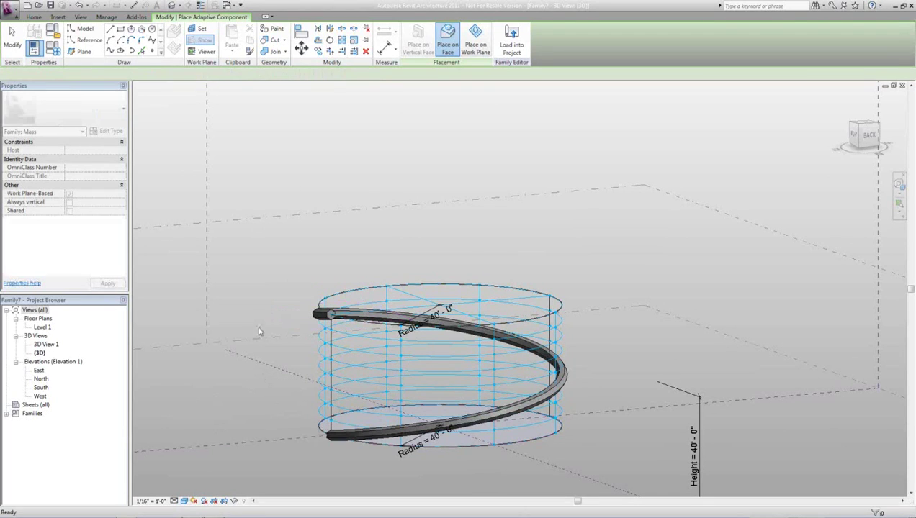
key(Escape)
shift+middle_drag(333, 252, 293, 261)
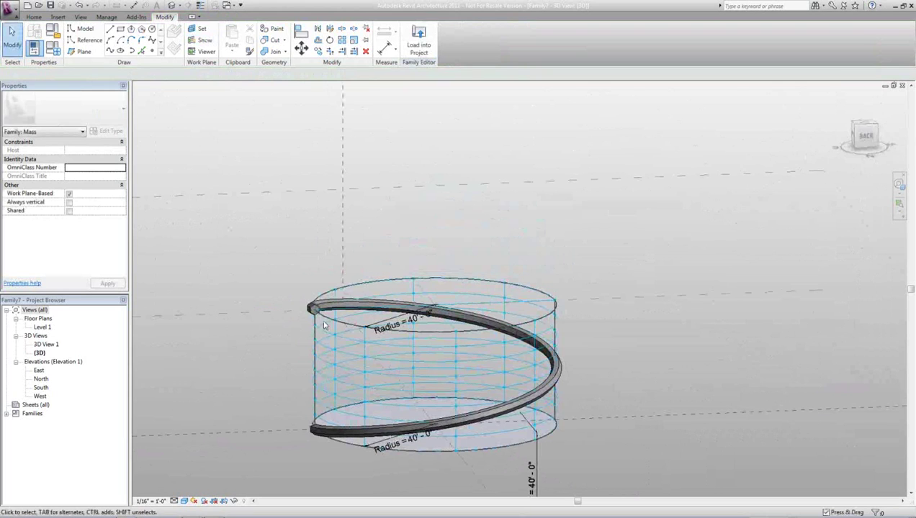
shift+middle_drag(594, 334, 541, 429)
click(479, 410)
key(Escape)
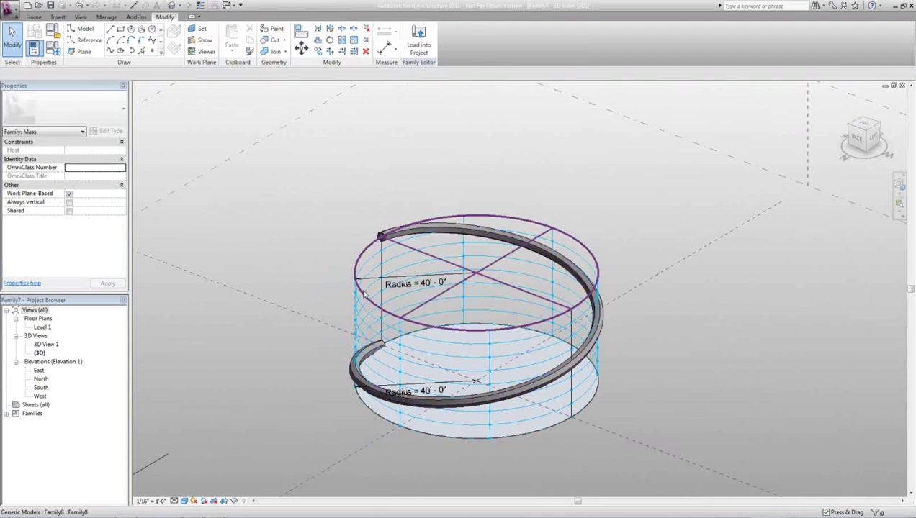